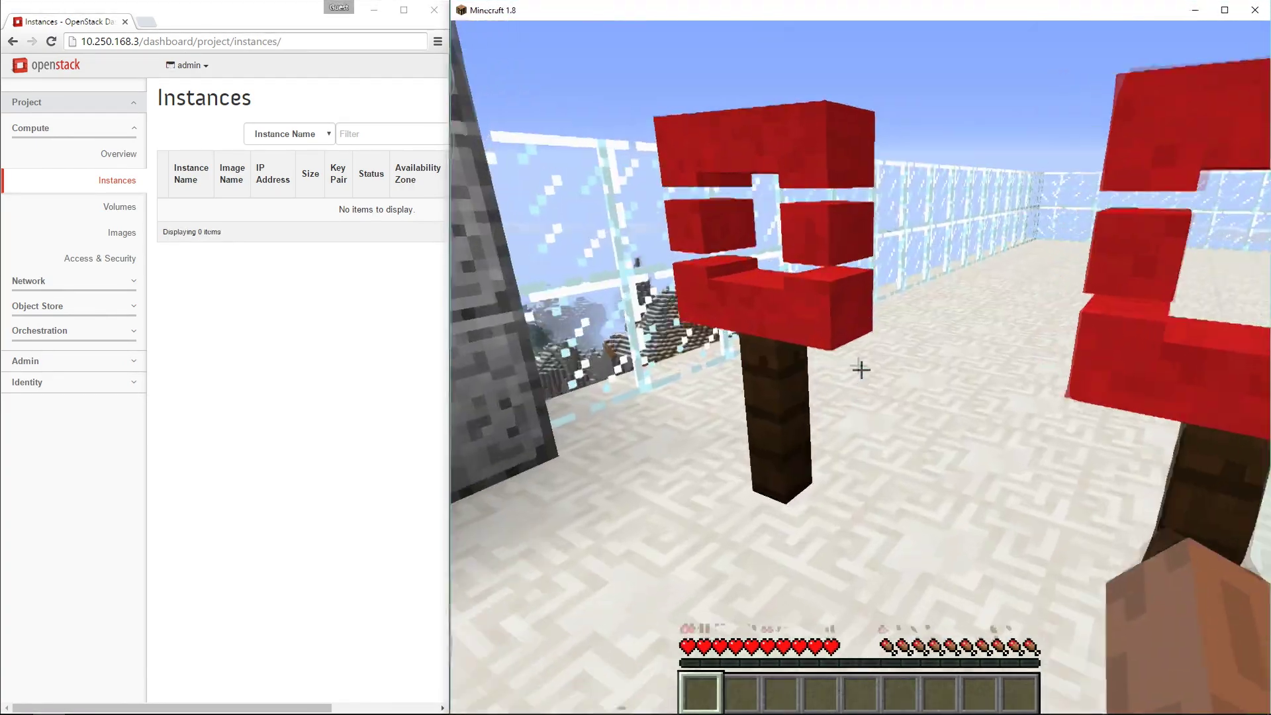
# - Walk to the pyramid building's dispenser wall and stand at the red-ringed Glance block
pyautogui.press('w')
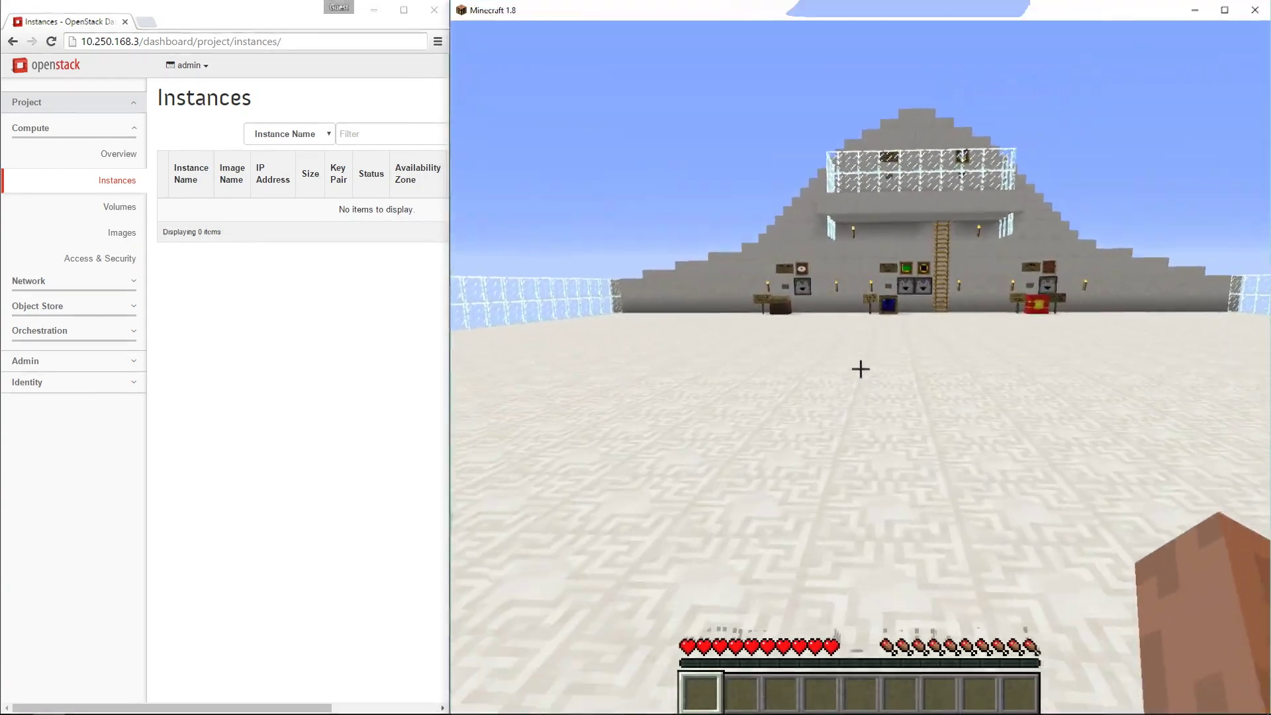
pyautogui.press('w')
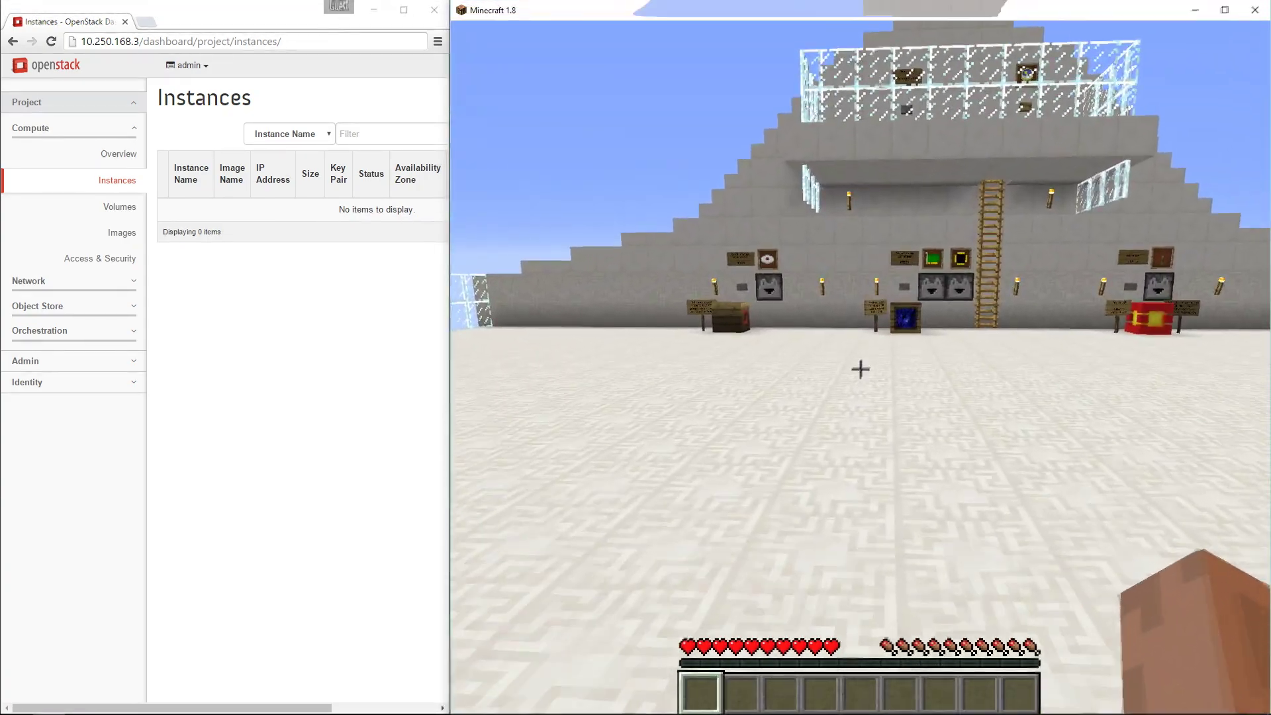
pyautogui.press('w')
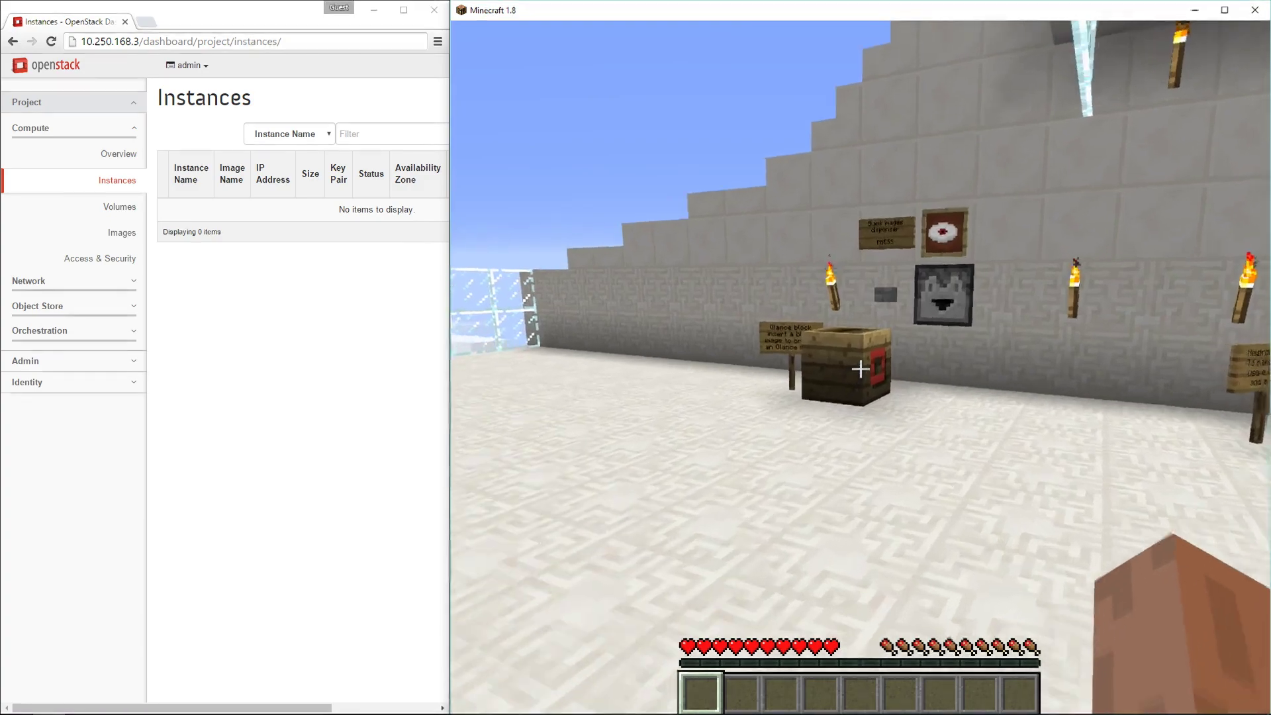
pyautogui.press('s')
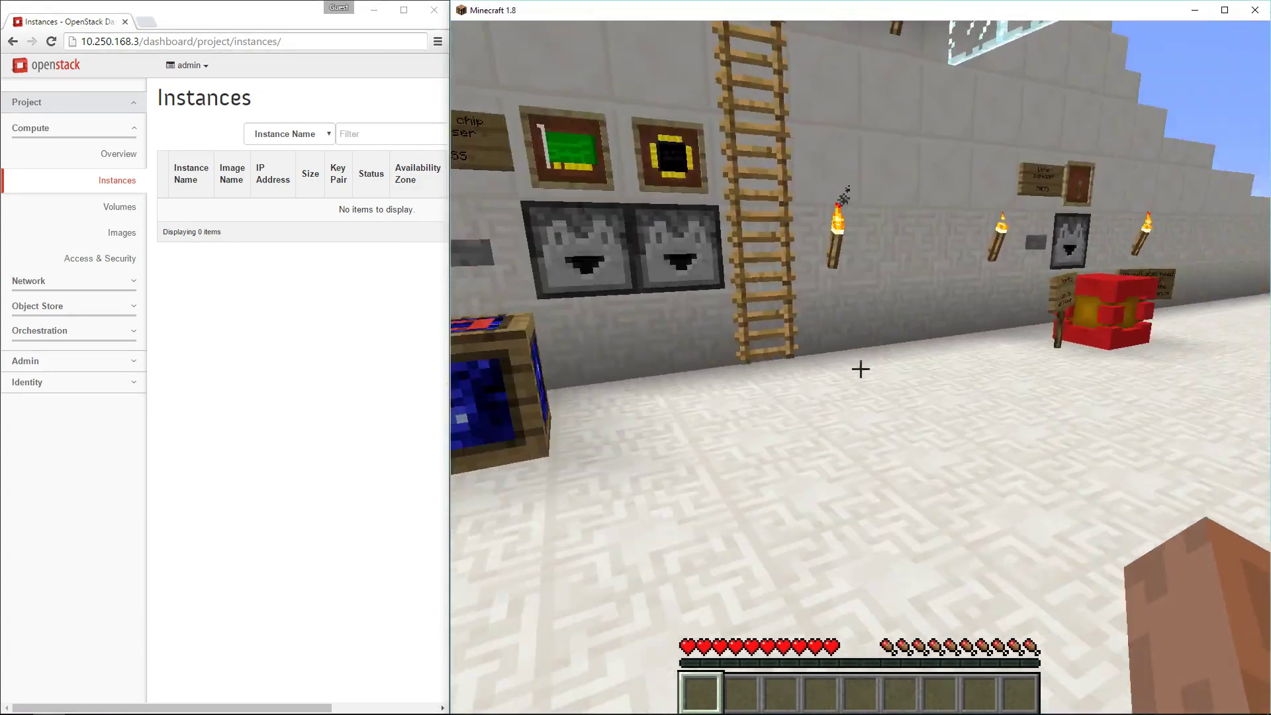
pyautogui.press('w')
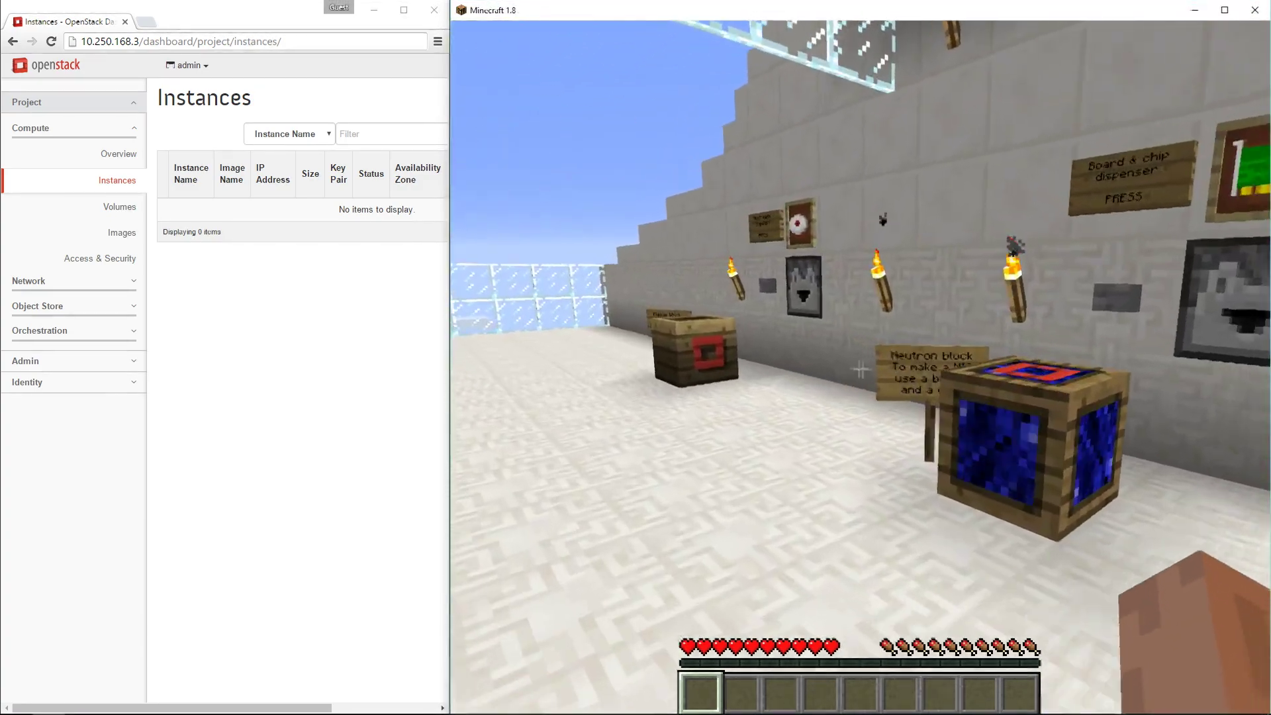
# - Take a Blank Image from the dispenser and convert it into a cirros Glance Image at the Glance block
pyautogui.press('w')
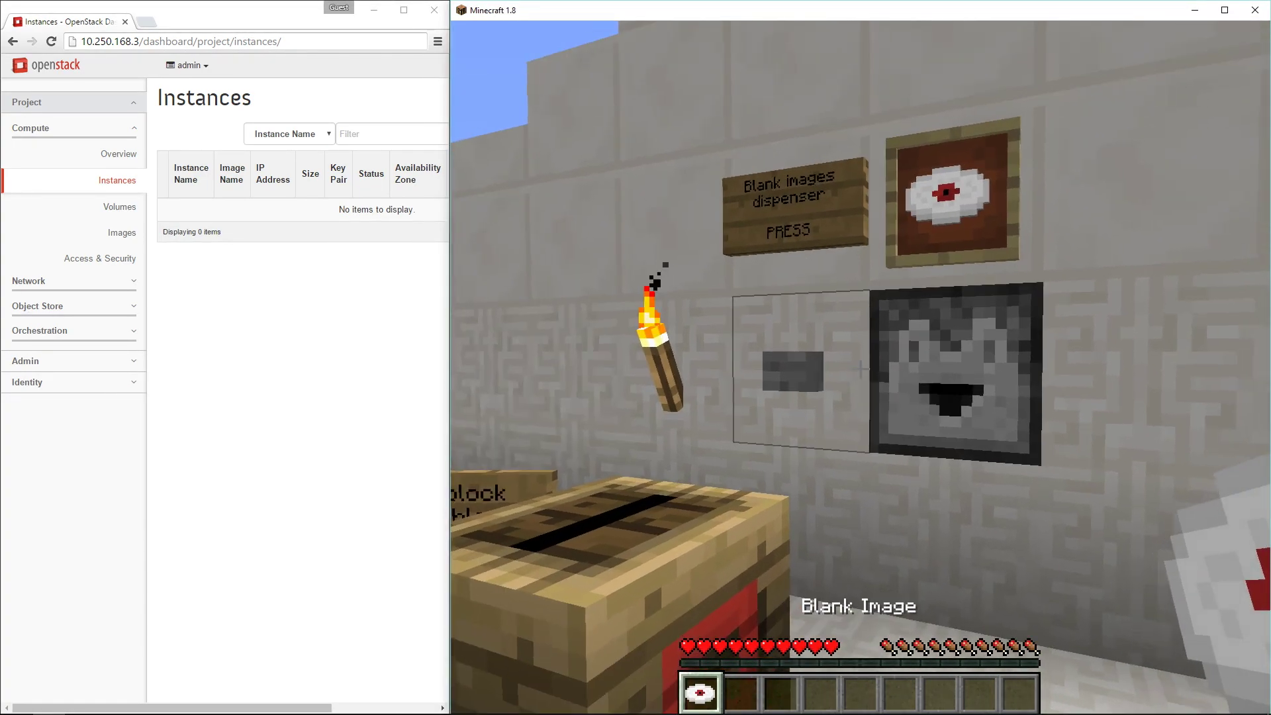
pyautogui.press('s')
pyautogui.rightClick(860, 366)
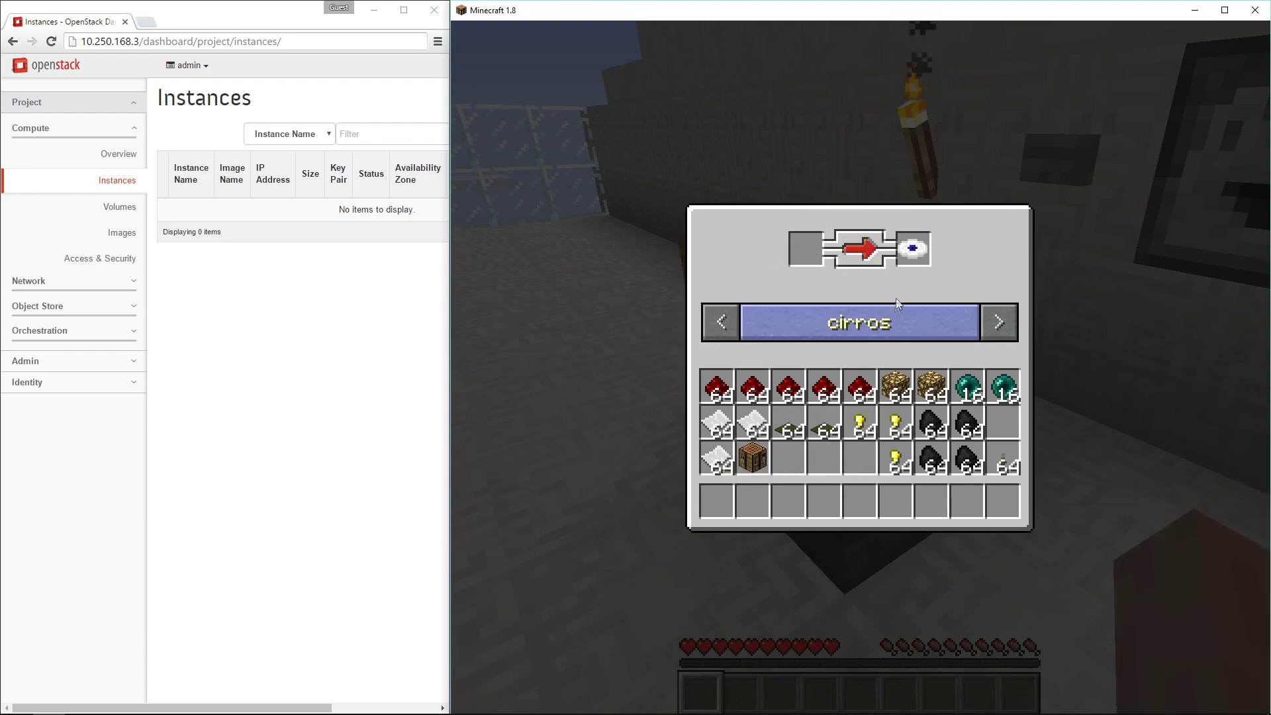
pyautogui.press('Escape')
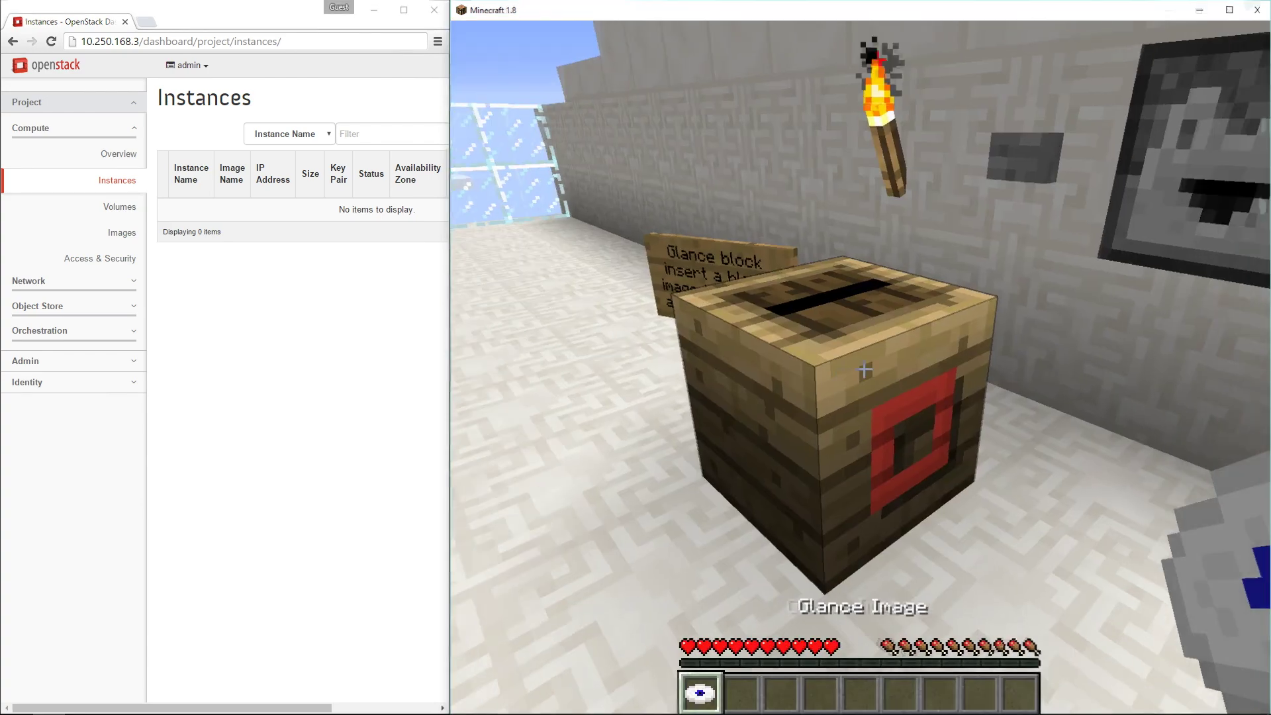
pyautogui.press('s')
# - Get a board and chip and build a private-network NIC in the Neutron block
pyautogui.press('w')
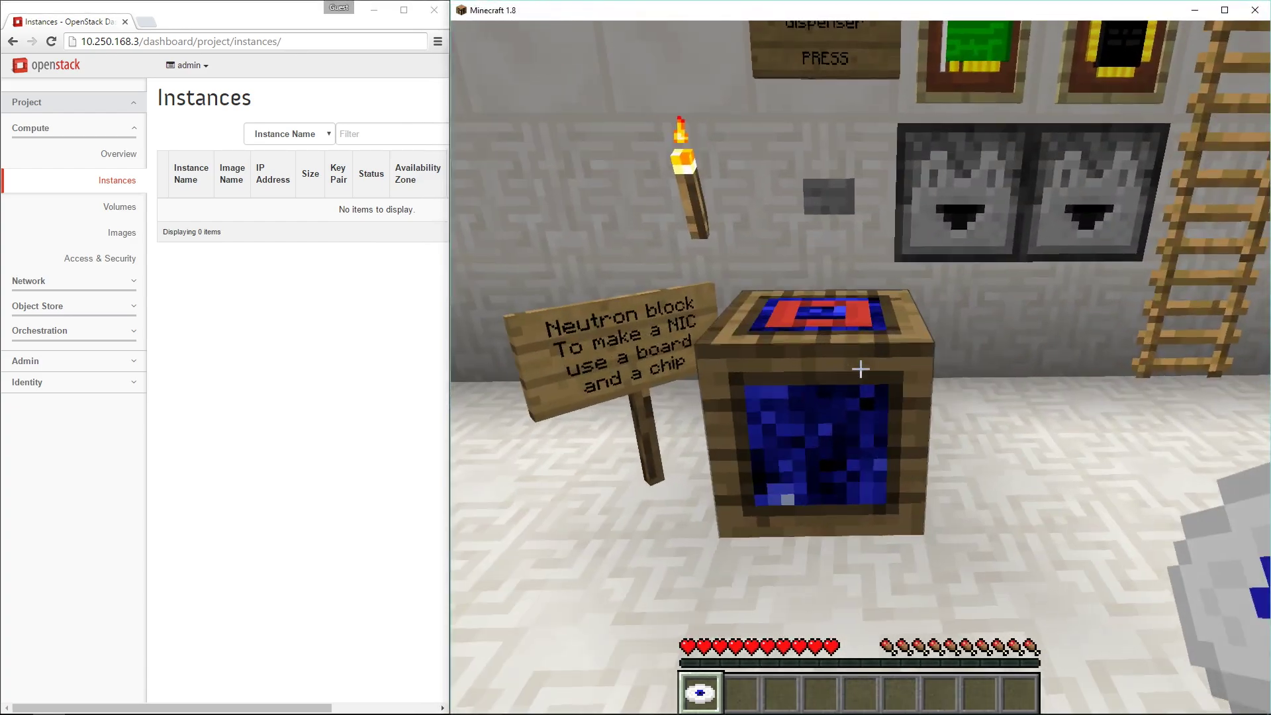
pyautogui.press('w')
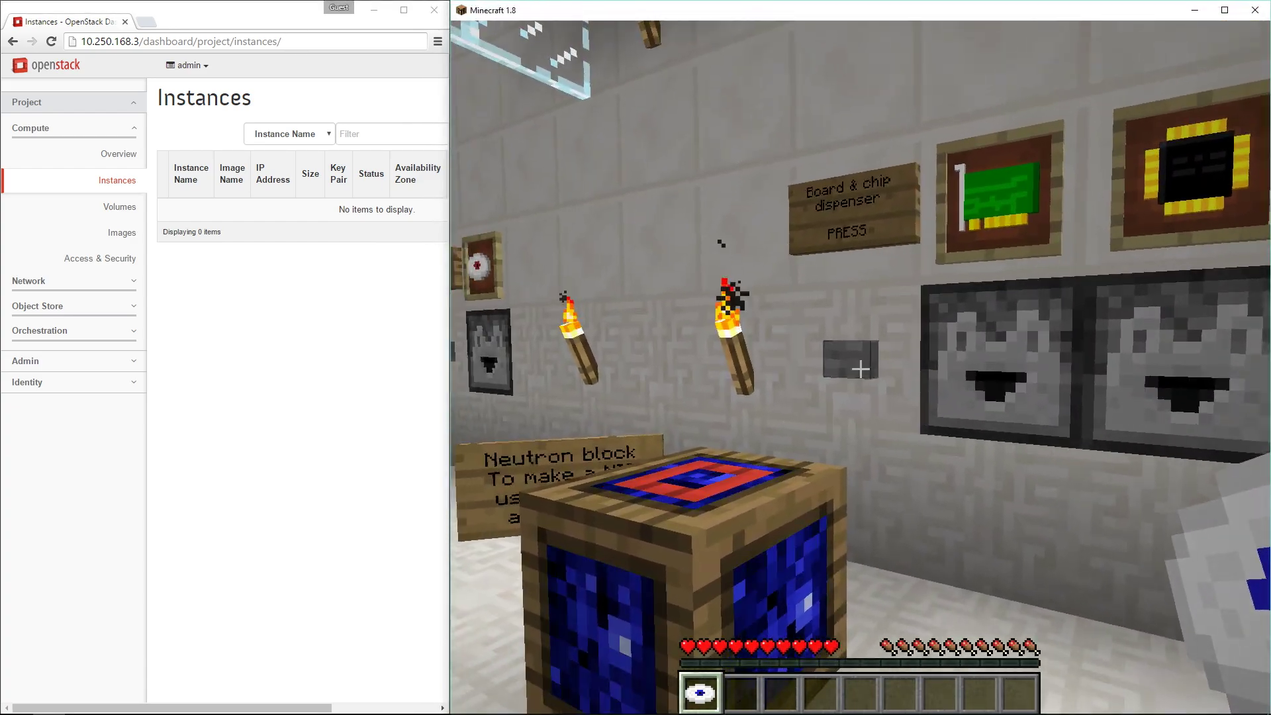
pyautogui.press('s')
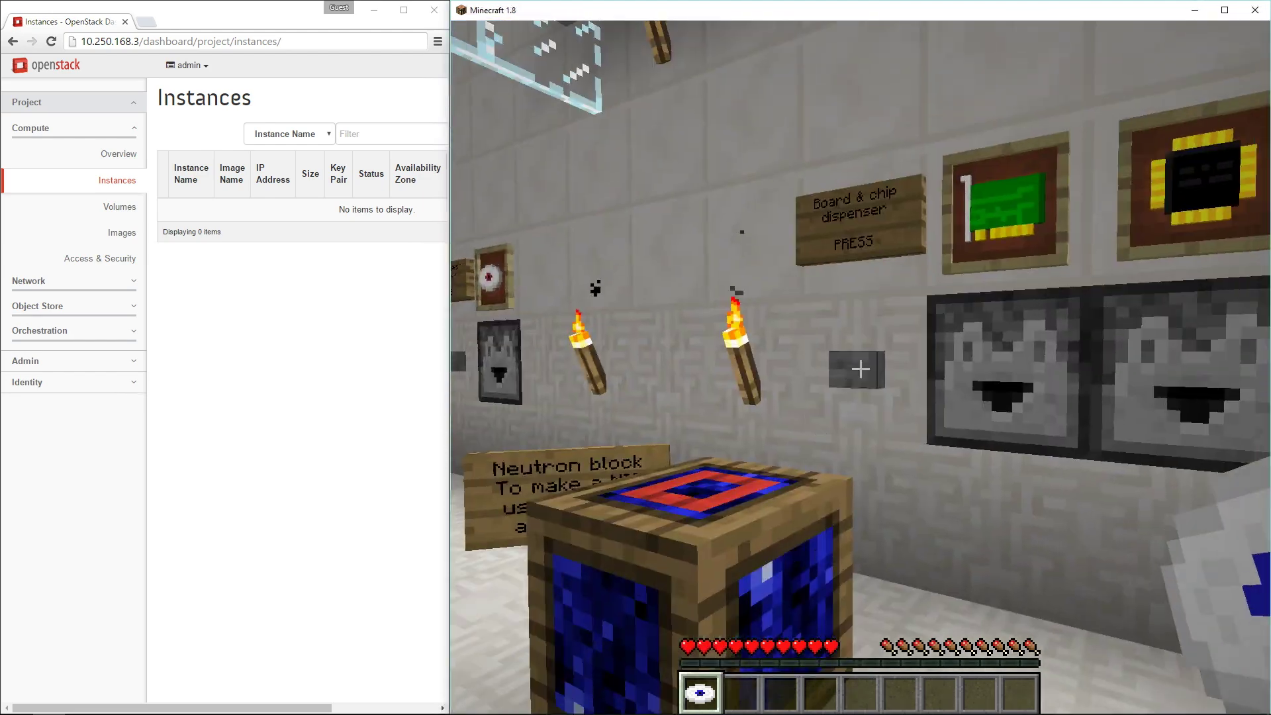
pyautogui.rightClick(860, 368)
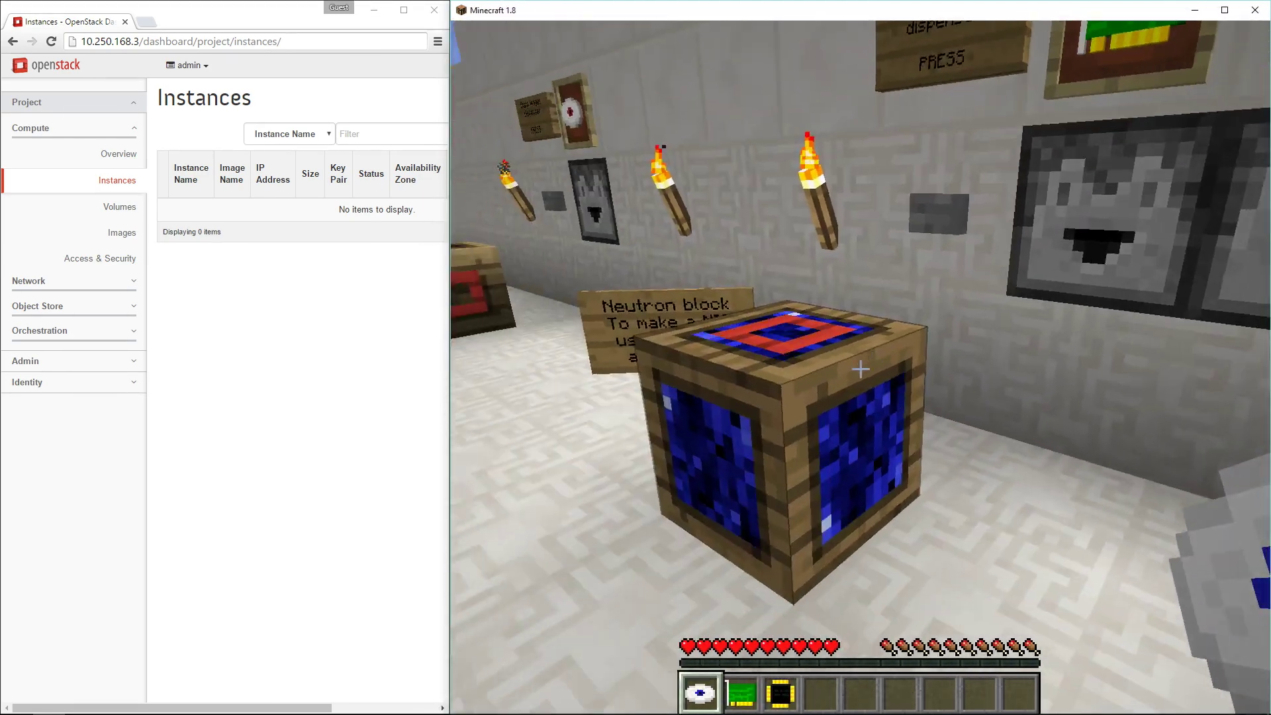
pyautogui.rightClick(860, 369)
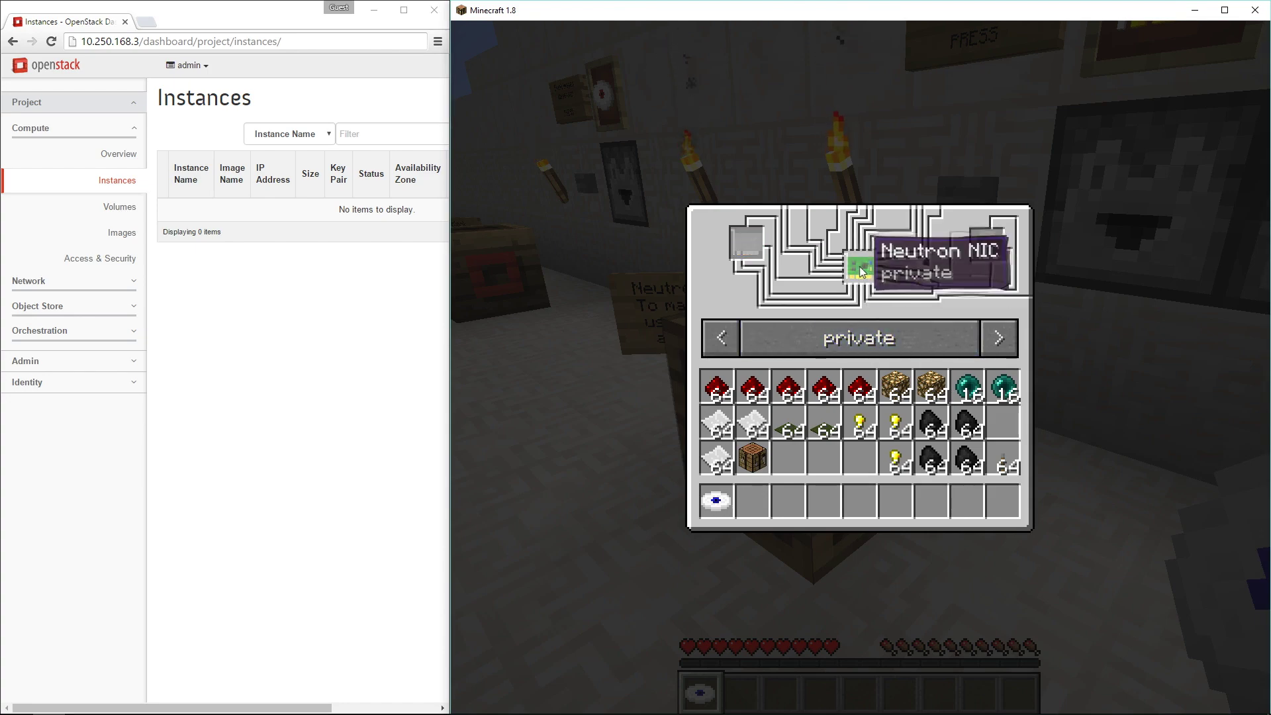
pyautogui.click(859, 266)
pyautogui.press('Escape')
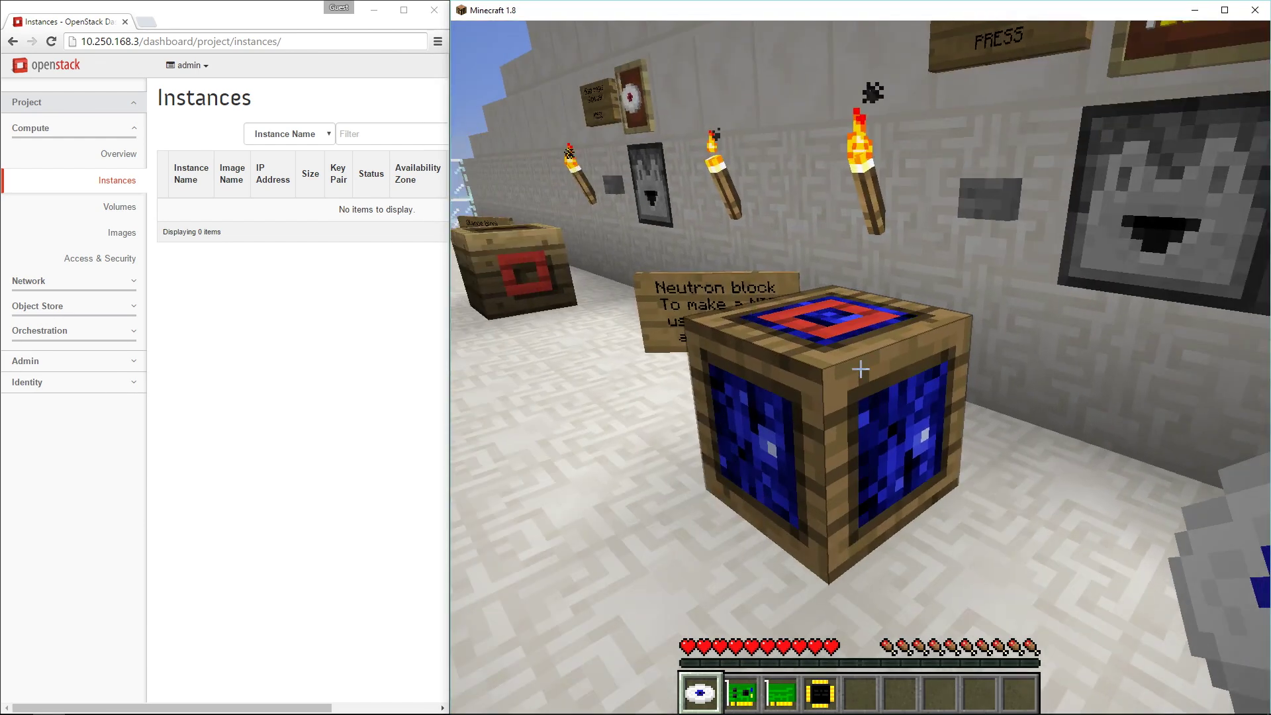
# - Build a second NIC on the public network in the Neutron block
pyautogui.rightClick(860, 370)
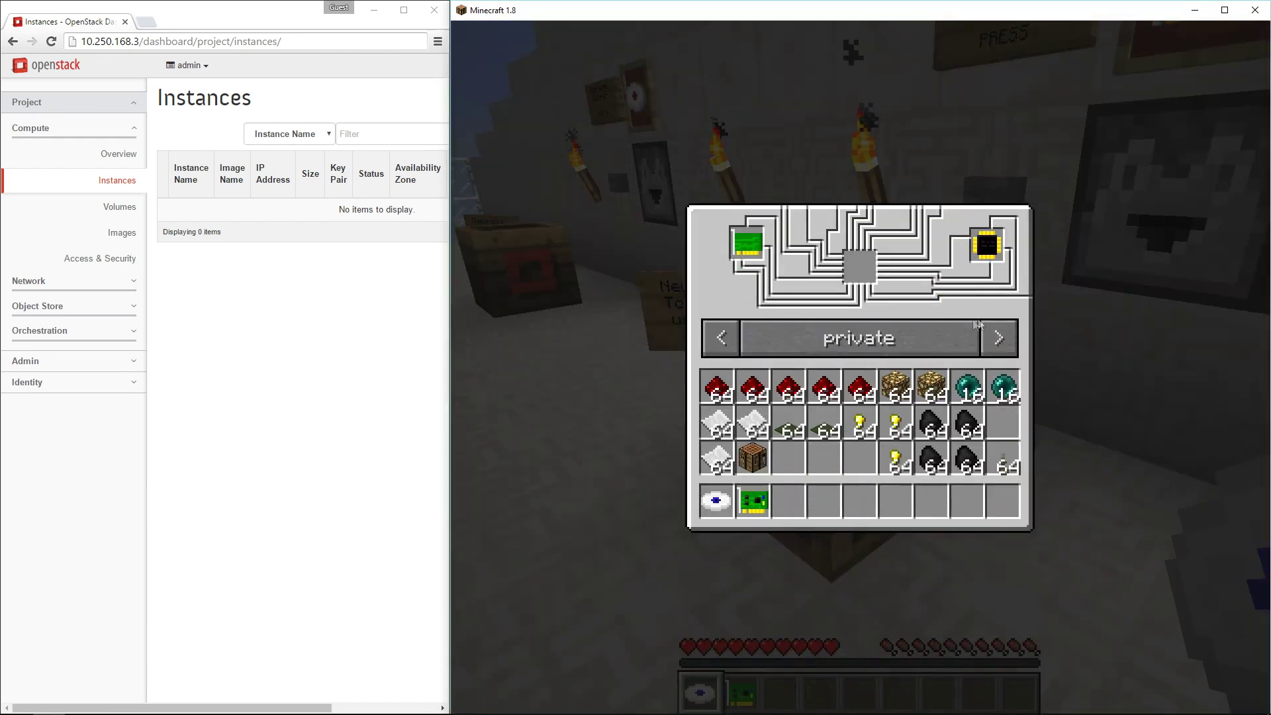
pyautogui.click(847, 265)
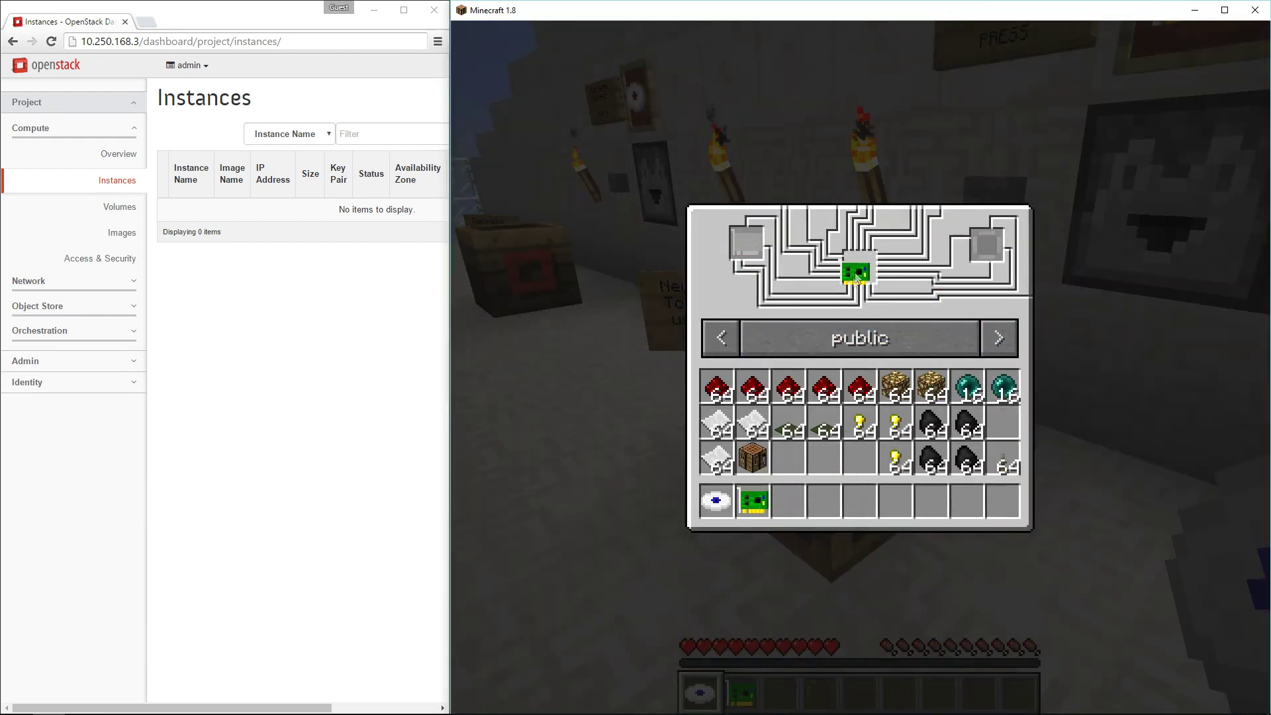
pyautogui.press('Escape')
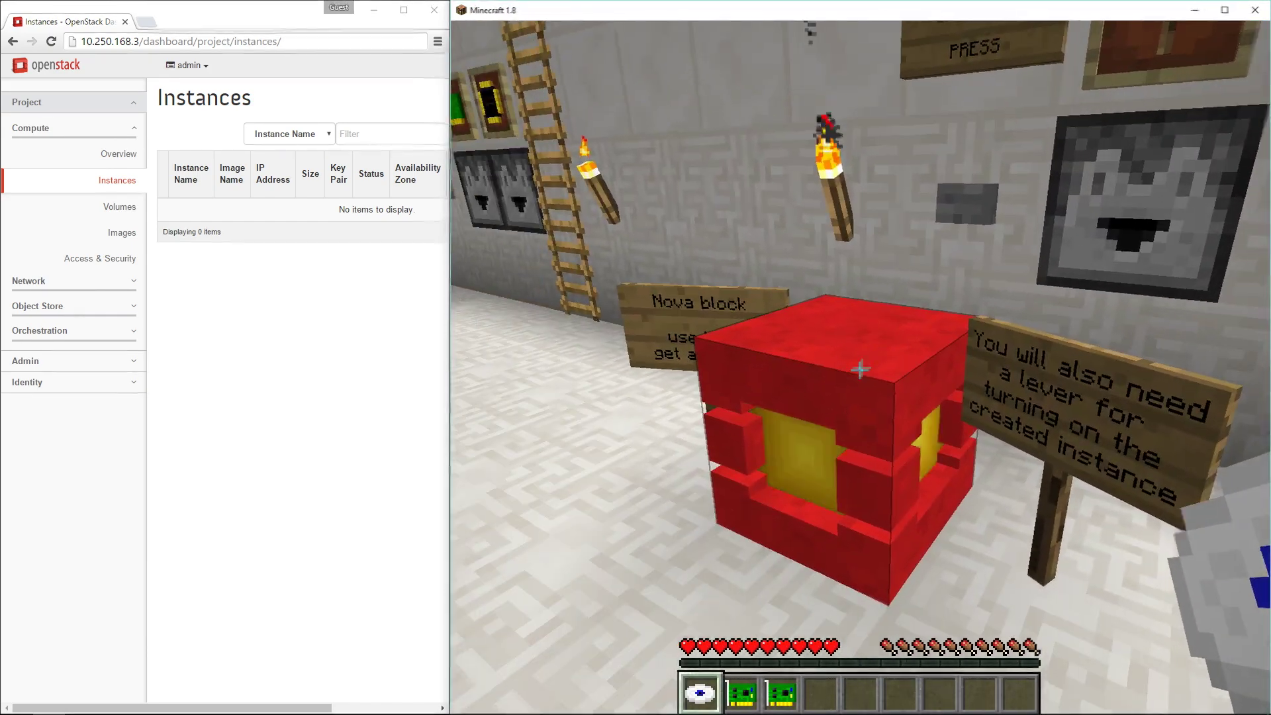
# - Produce an m1.tiny Flavor Block at the Nova block and hold it in the hotbar ready to place
pyautogui.rightClick(860, 370)
pyautogui.click(860, 269)
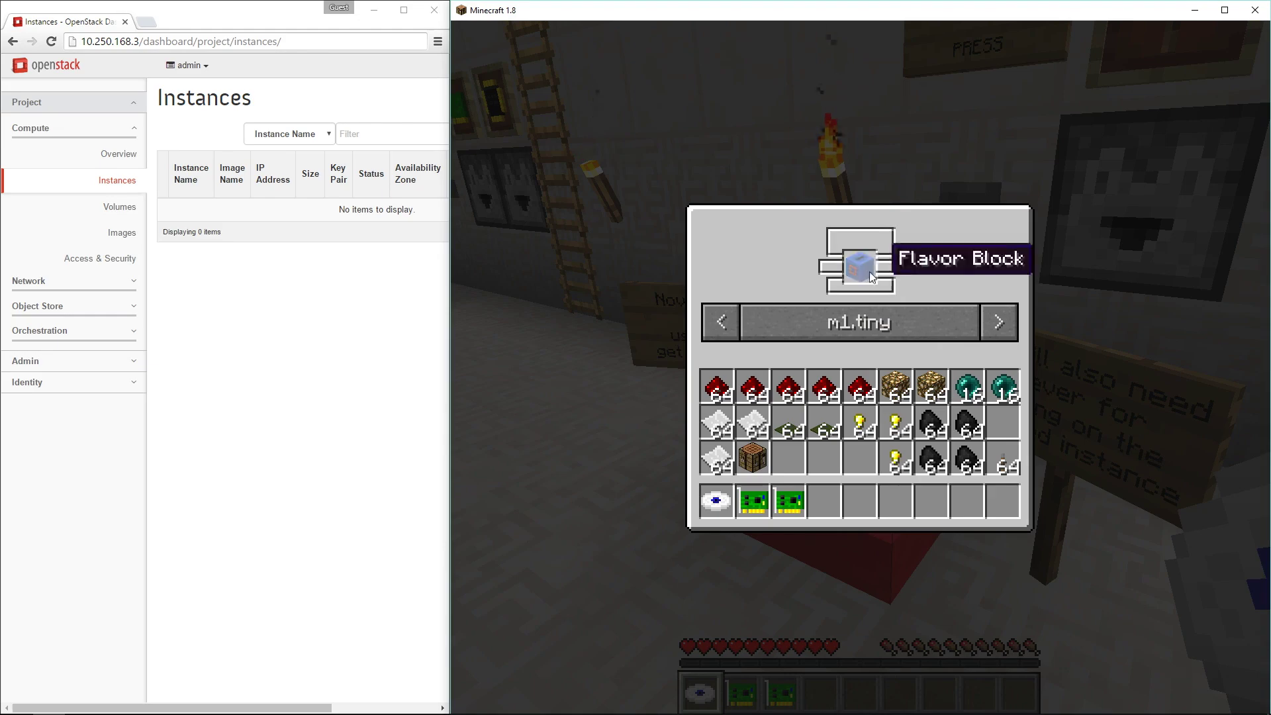
pyautogui.click(866, 270)
pyautogui.click(823, 501)
pyautogui.press('Escape')
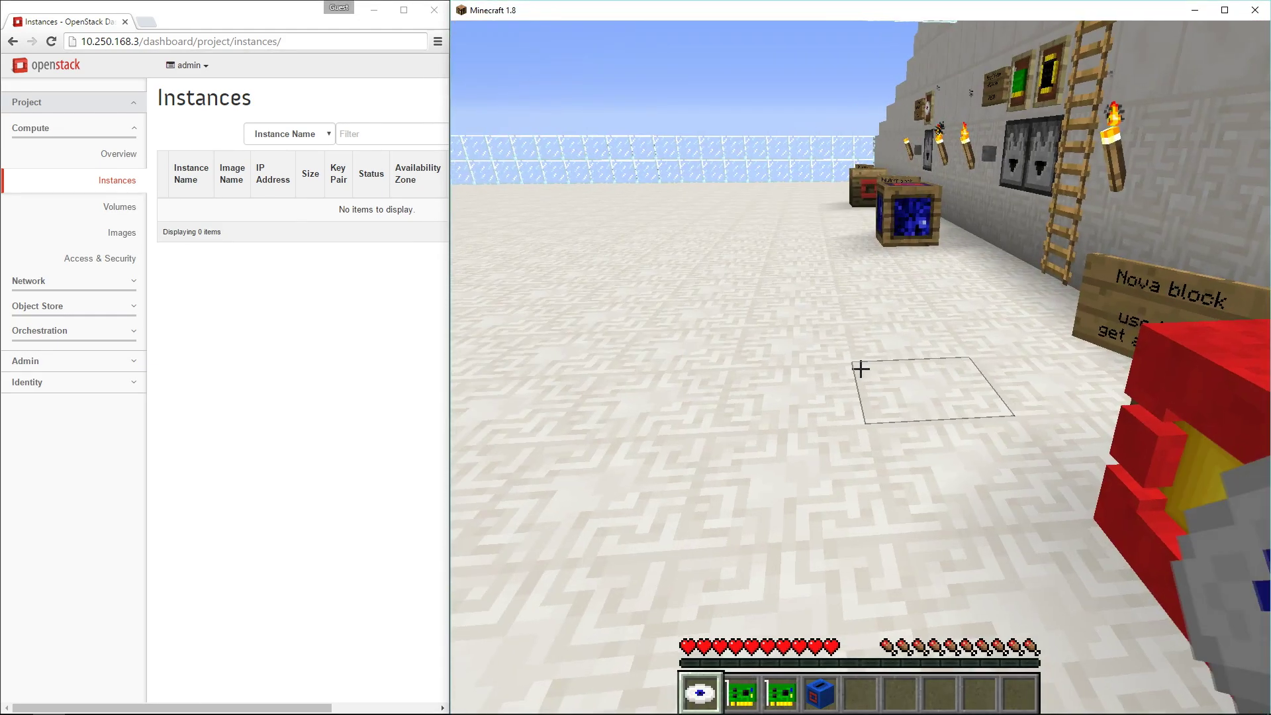
pyautogui.press('4')
# - Place the Flavor Block on the floor and load both NICs and the cirros image into it
pyautogui.rightClick(861, 368)
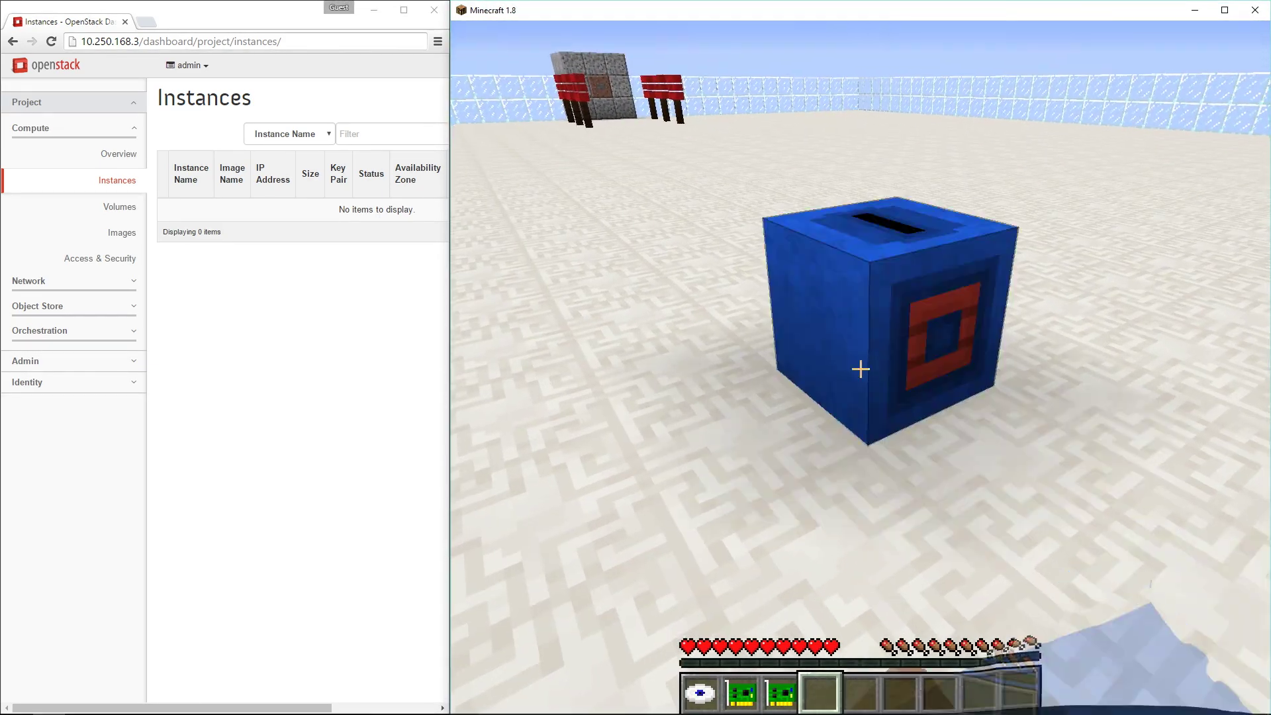
pyautogui.rightClick(861, 369)
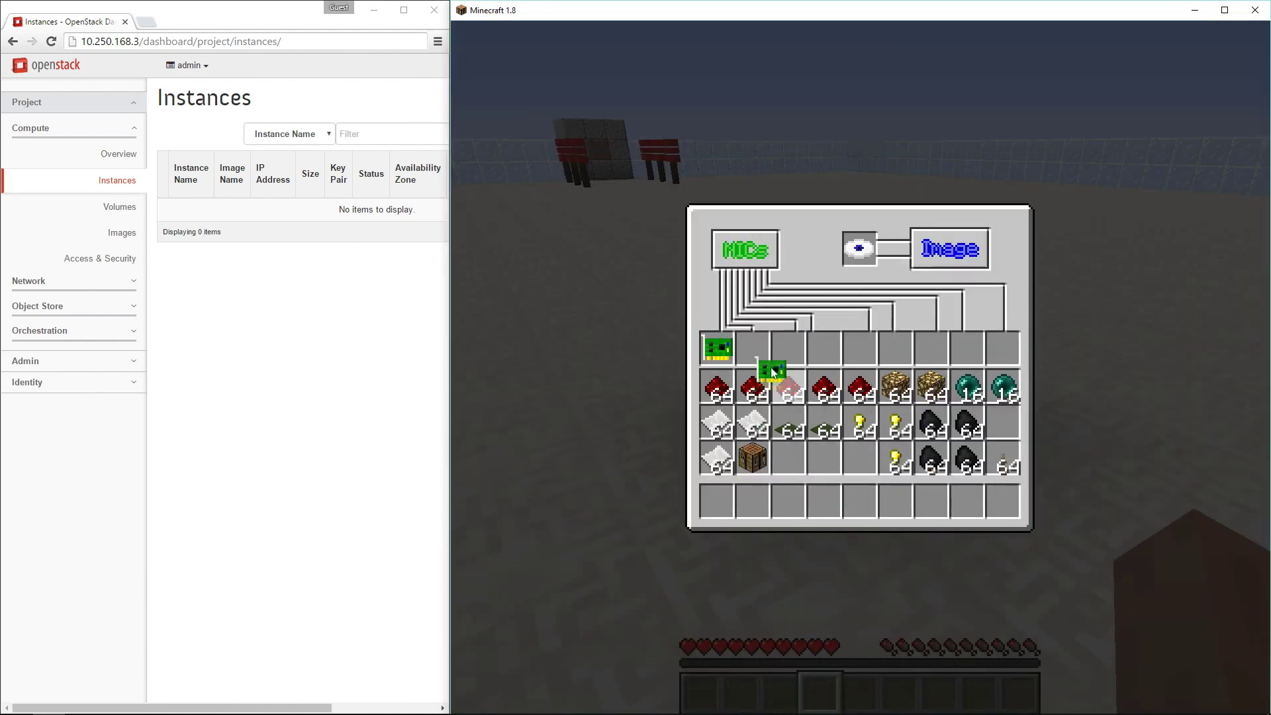
pyautogui.press('Escape')
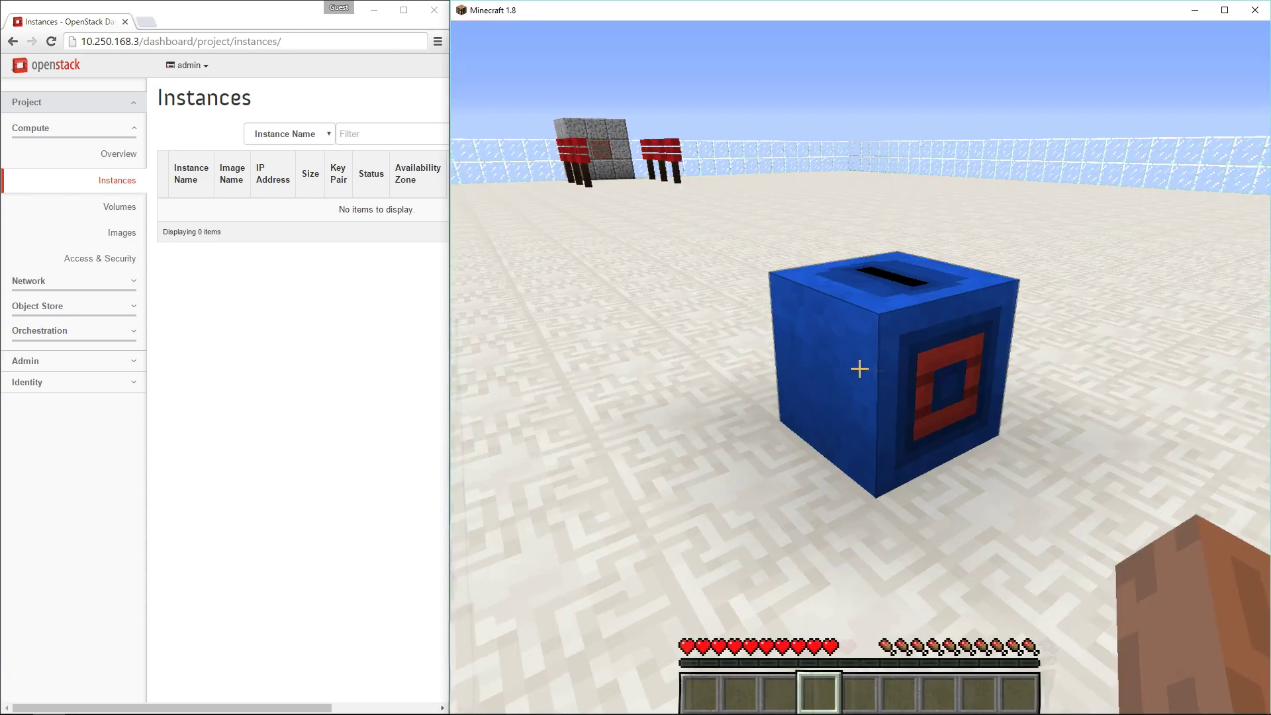
# - Get a lever, place it atop the blue Flavor Block and switch it on to launch the server
pyautogui.press('w')
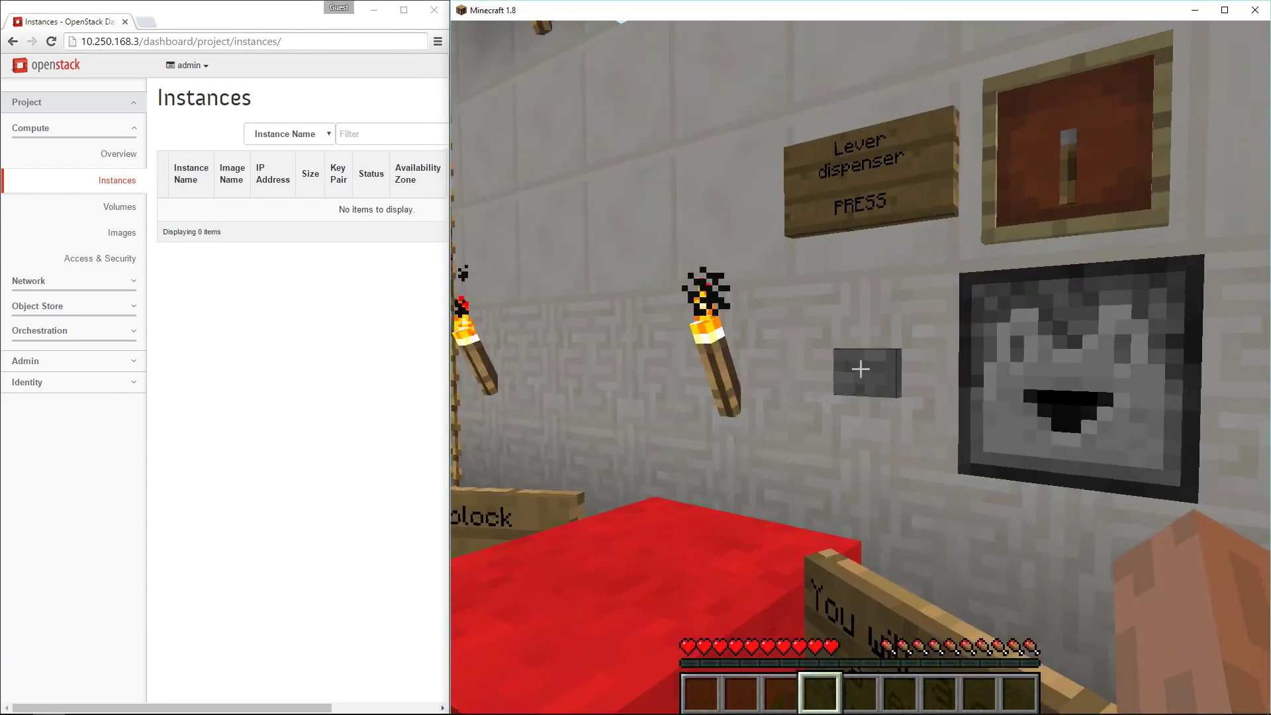
pyautogui.rightClick(860, 369)
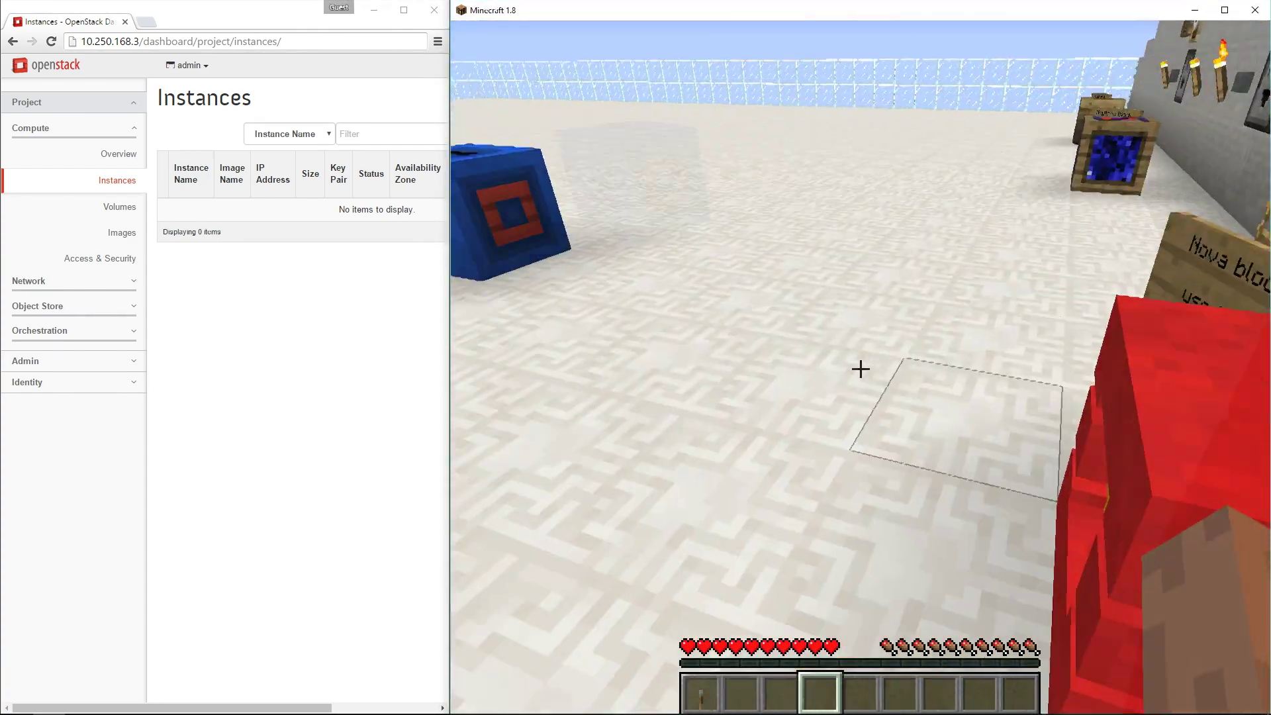
pyautogui.press('w')
pyautogui.press('1')
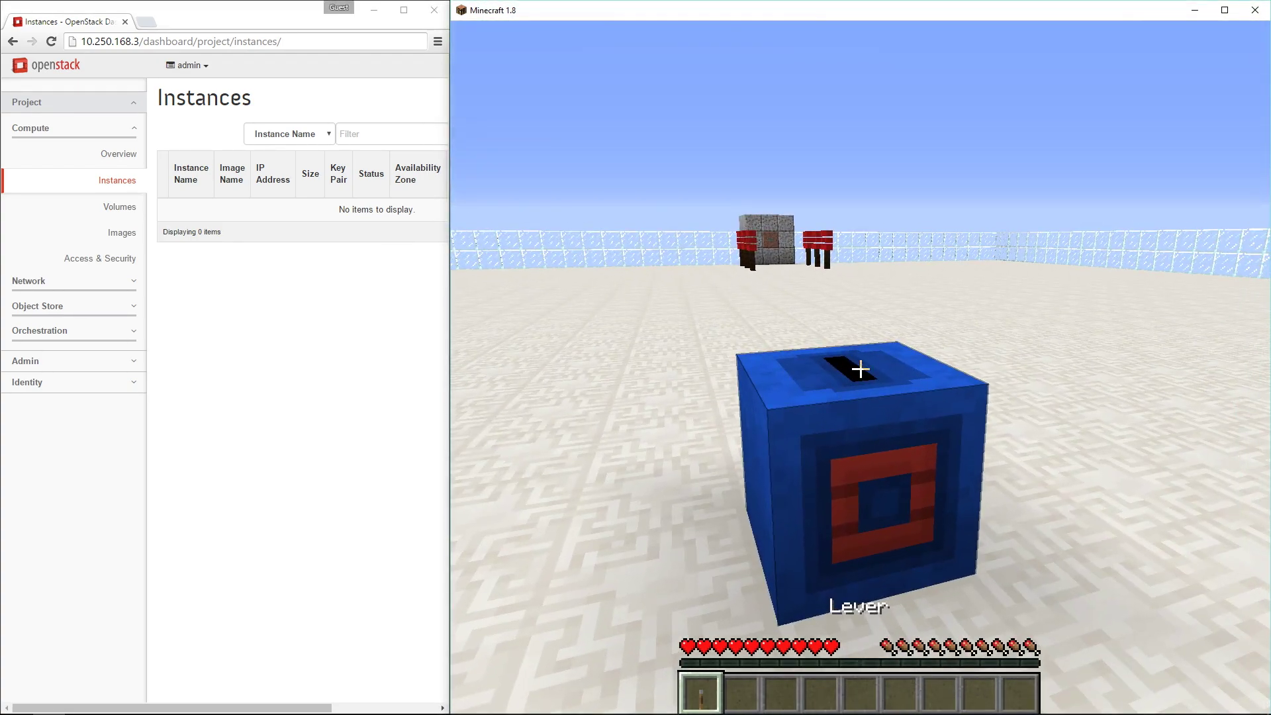
pyautogui.rightClick(861, 369)
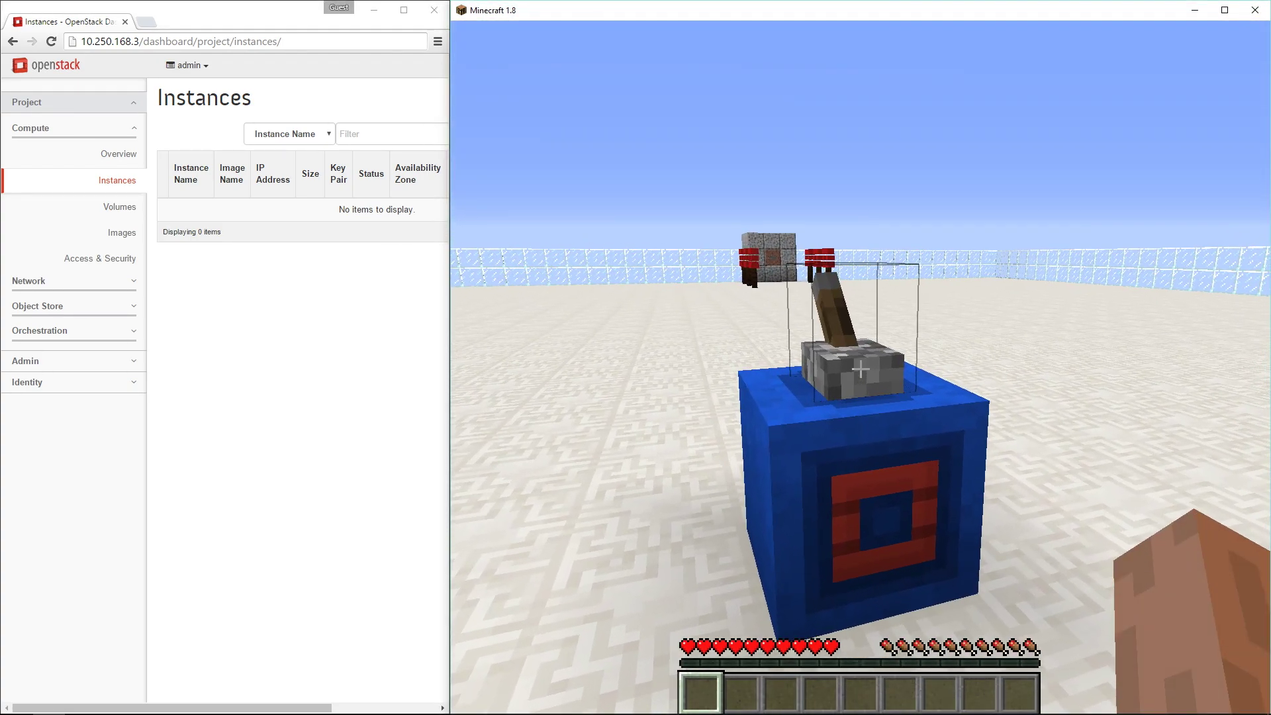
pyautogui.press('s')
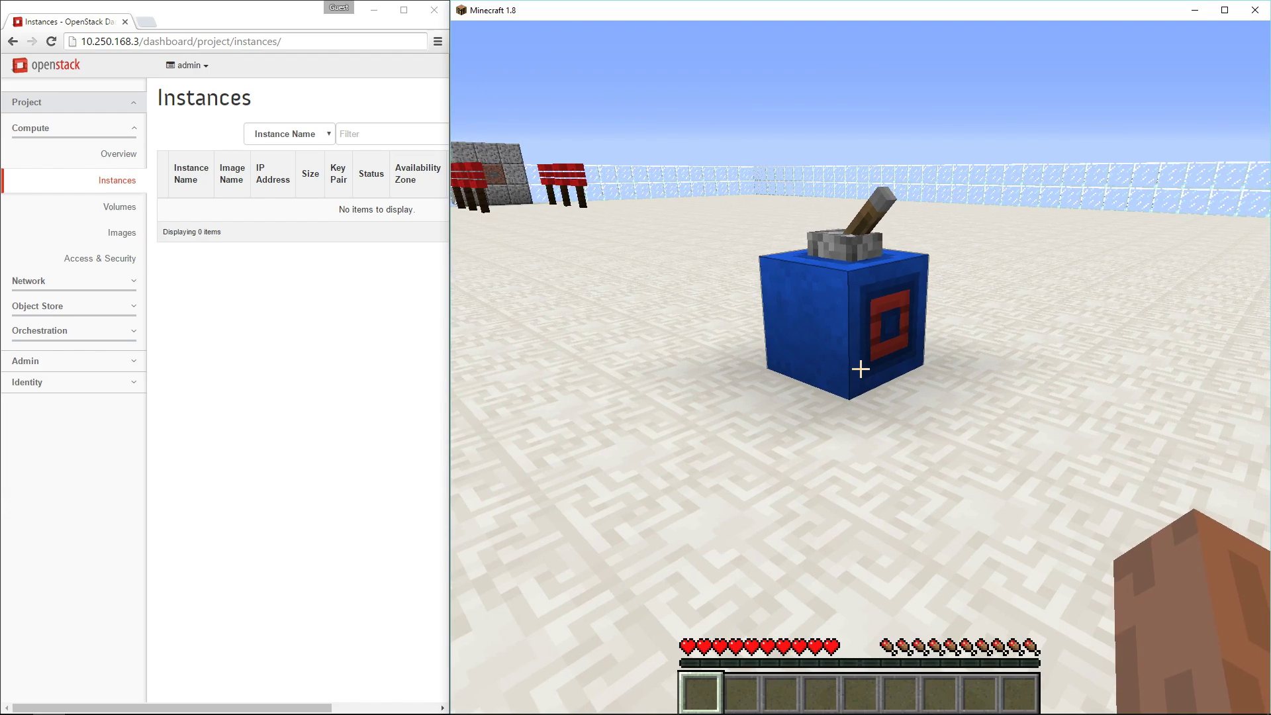
pyautogui.rightClick(860, 369)
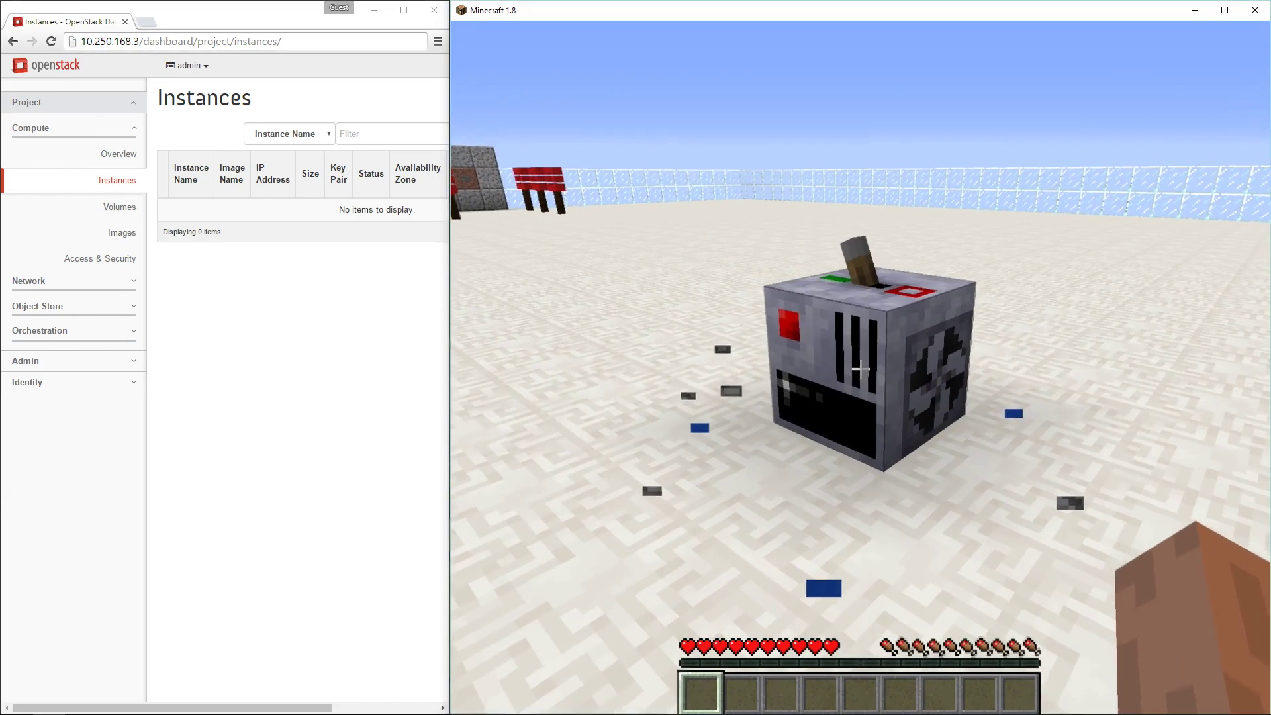
pyautogui.press('Escape')
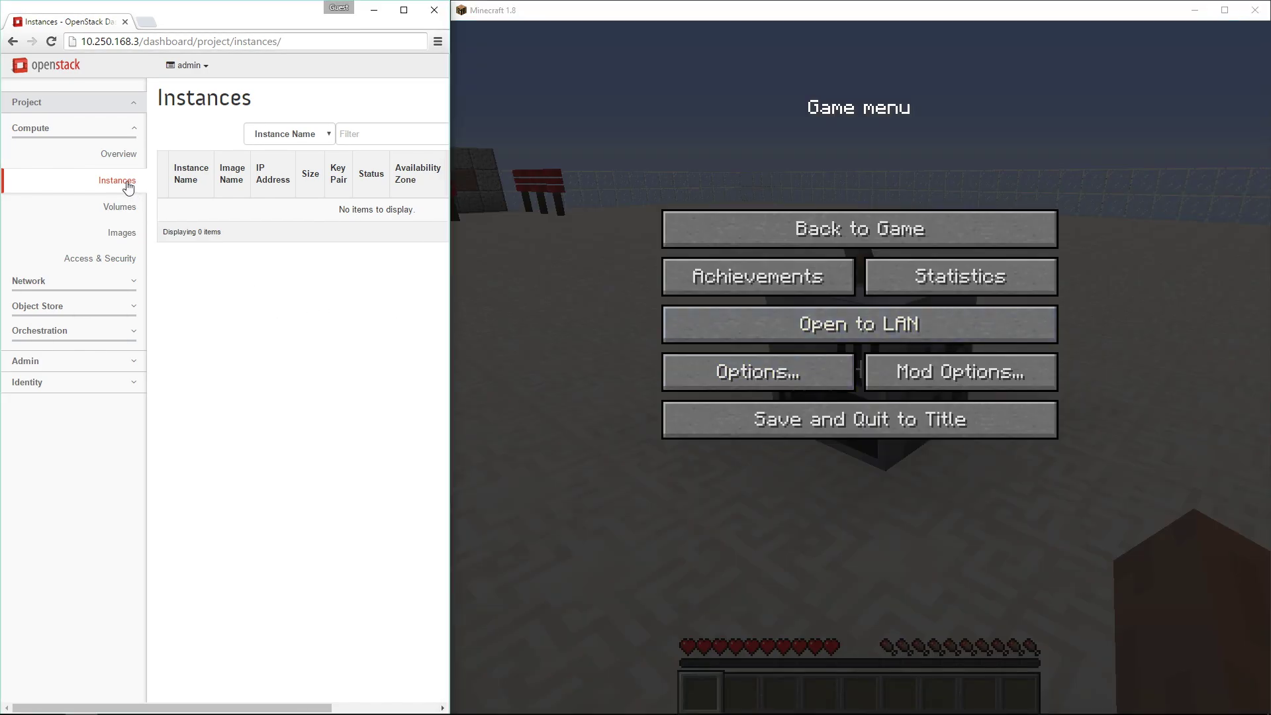
# - Reload Horizon's Instances page to show the running cirros m1.tiny instance, then resume the game
pyautogui.click(127, 185)
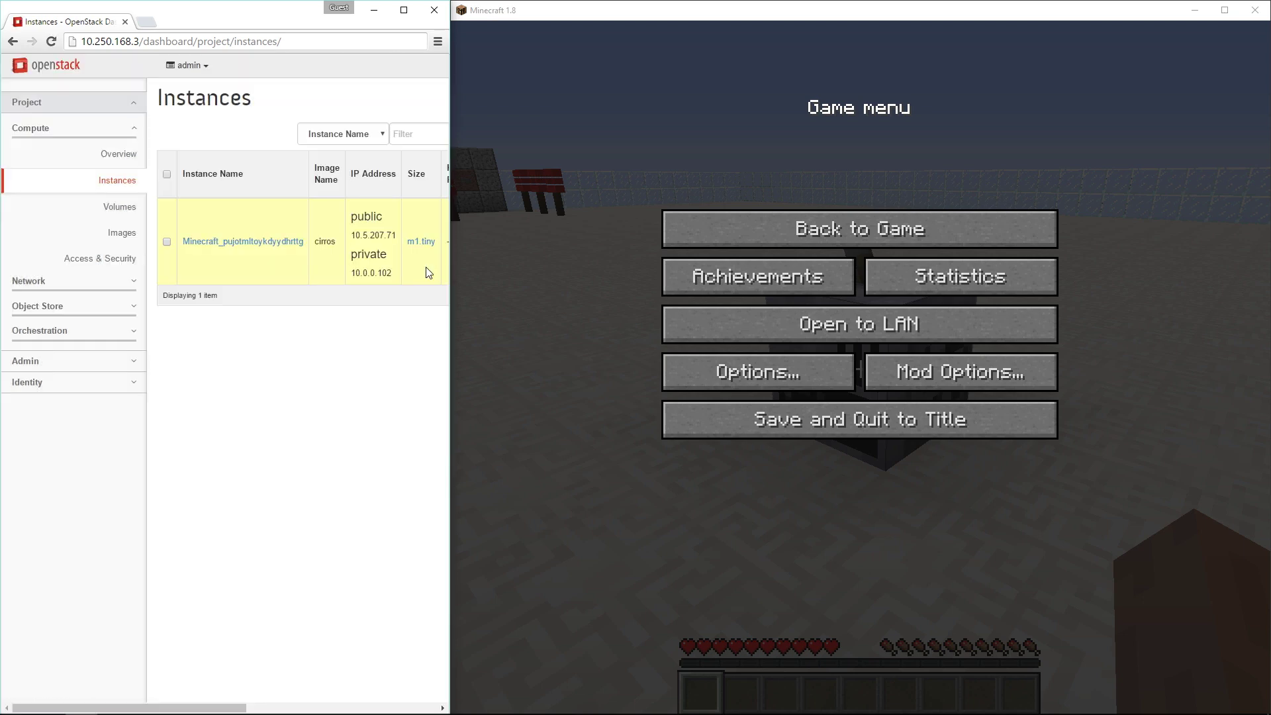
pyautogui.click(686, 229)
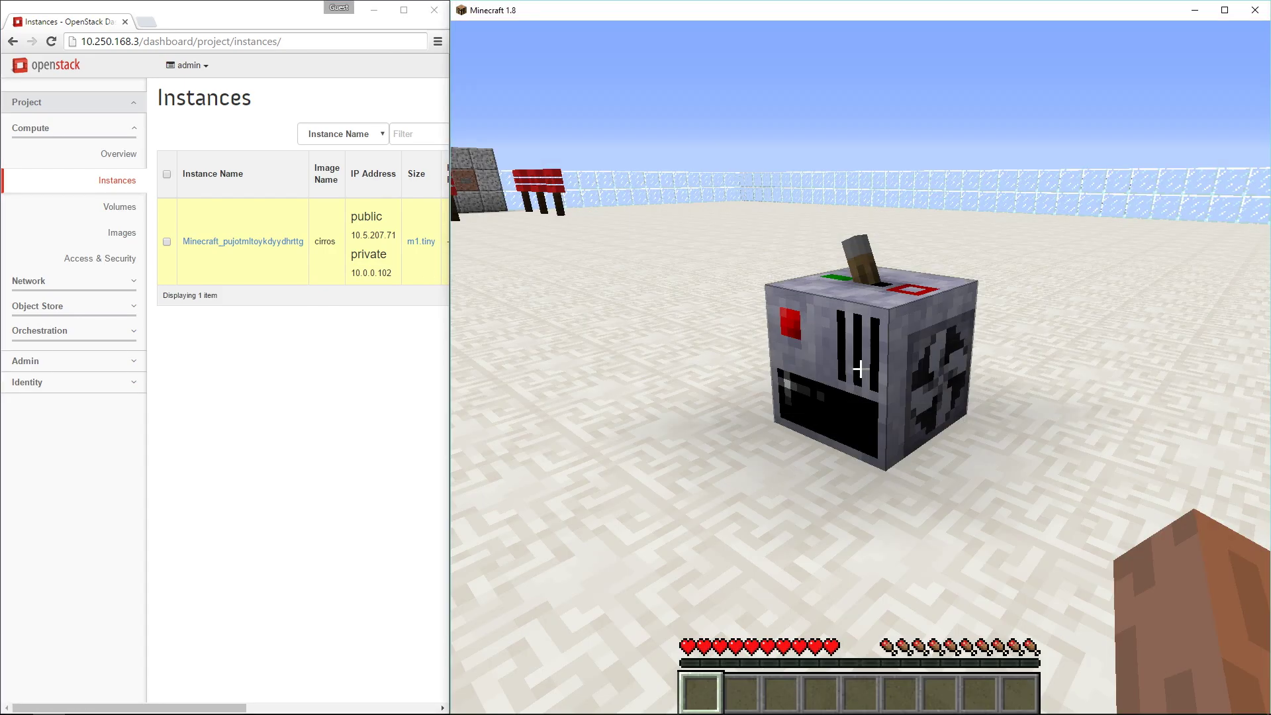
pyautogui.press('a')
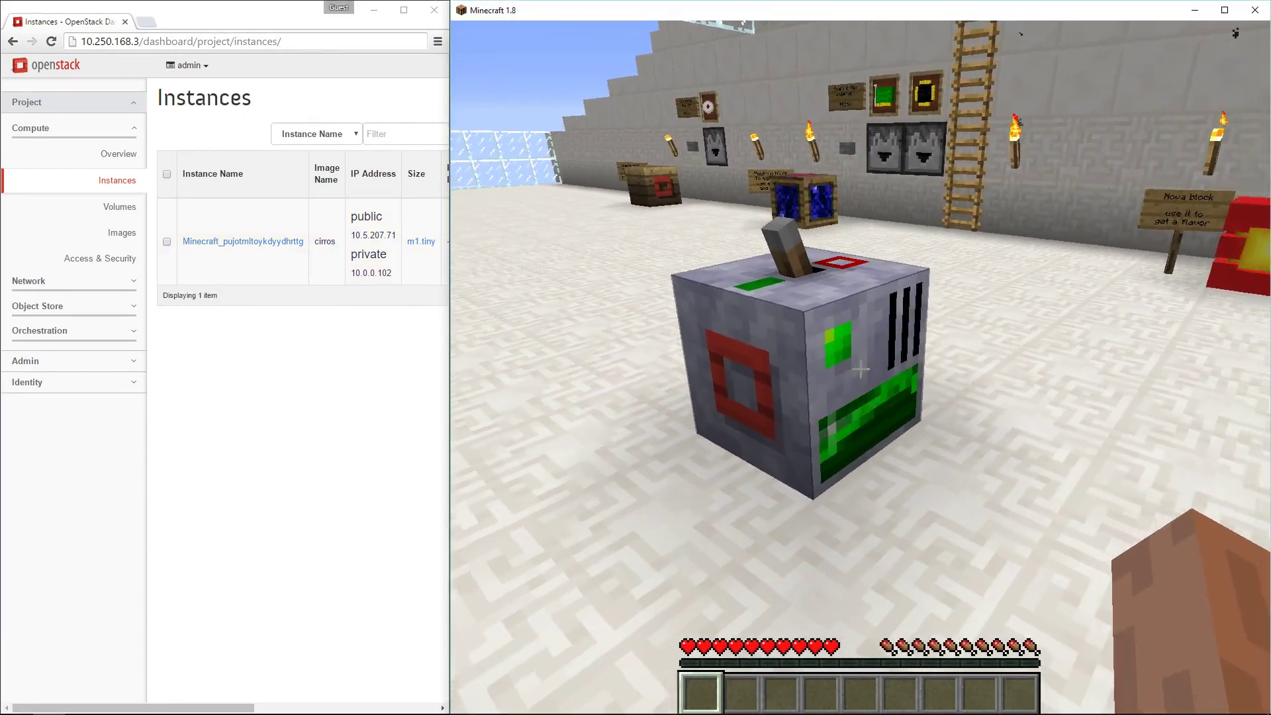
# - Get a Blank Image and turn it into a winServer2012R2 Glance Image at the Glance block
pyautogui.press('w')
pyautogui.press('w')
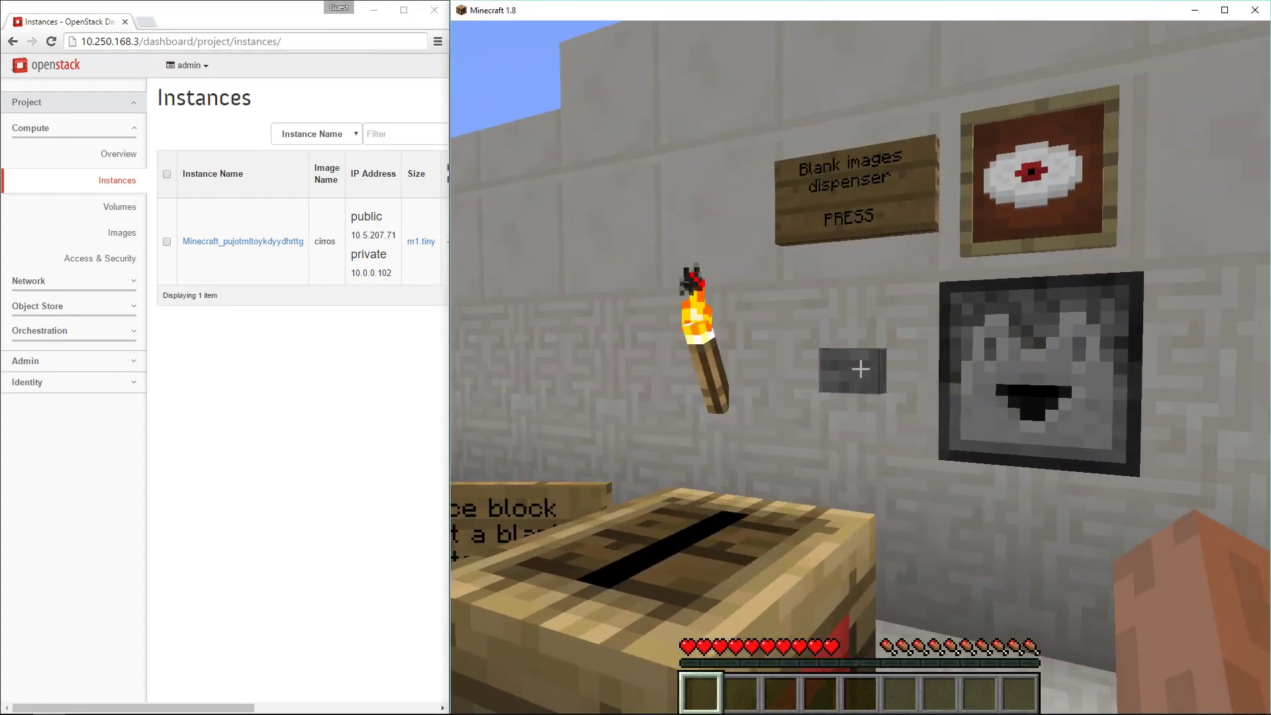
pyautogui.rightClick(860, 369)
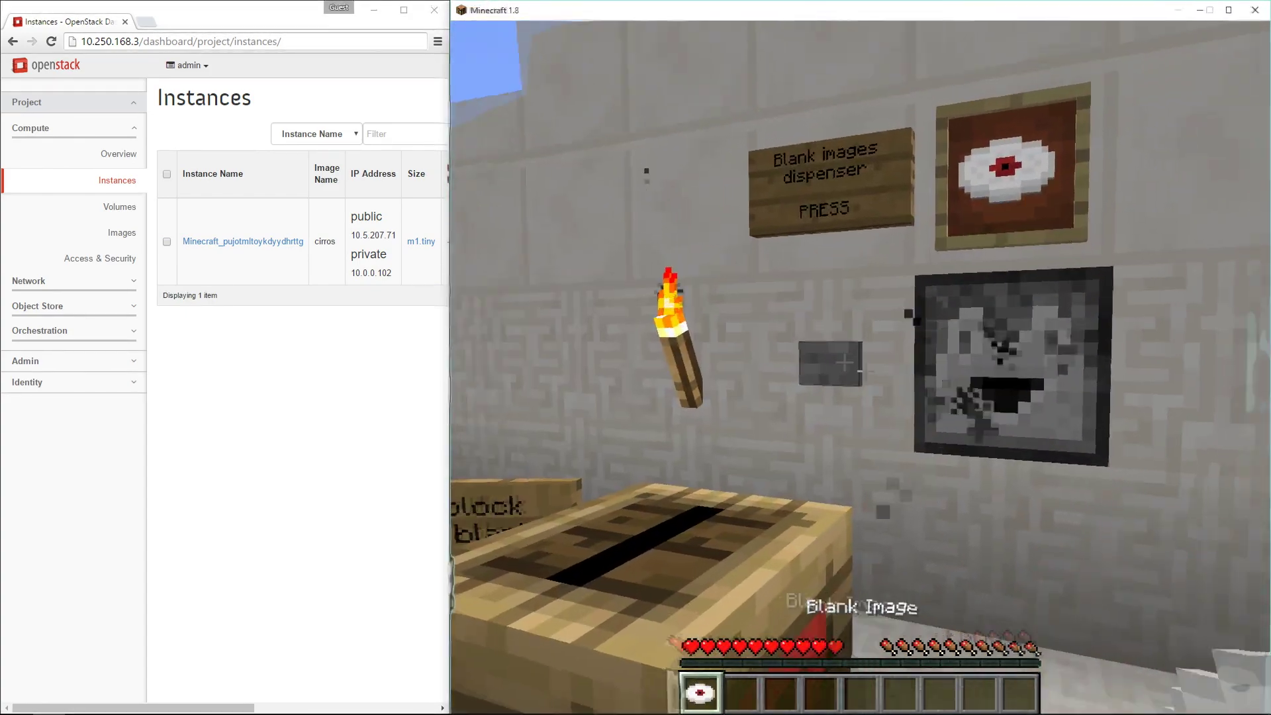
pyautogui.rightClick(860, 368)
pyautogui.click(715, 500)
pyautogui.click(807, 250)
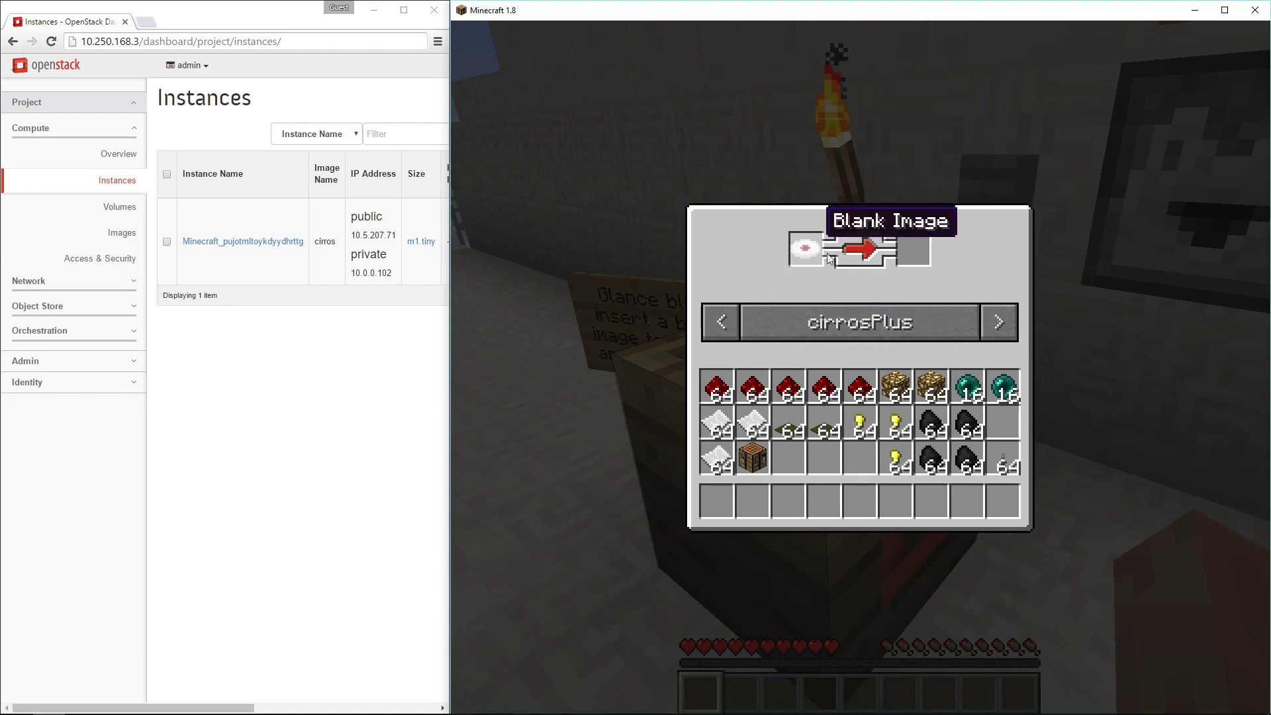
pyautogui.click(999, 320)
pyautogui.click(708, 329)
pyautogui.click(708, 329)
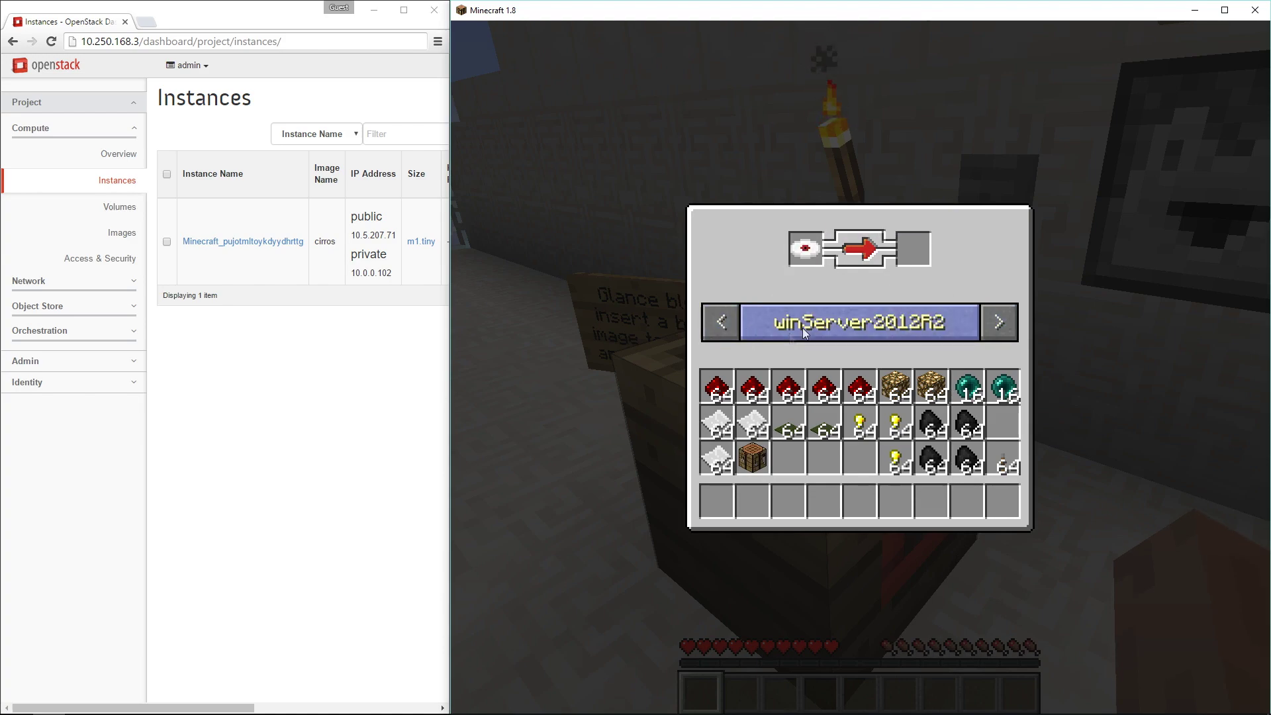
pyautogui.click(721, 502)
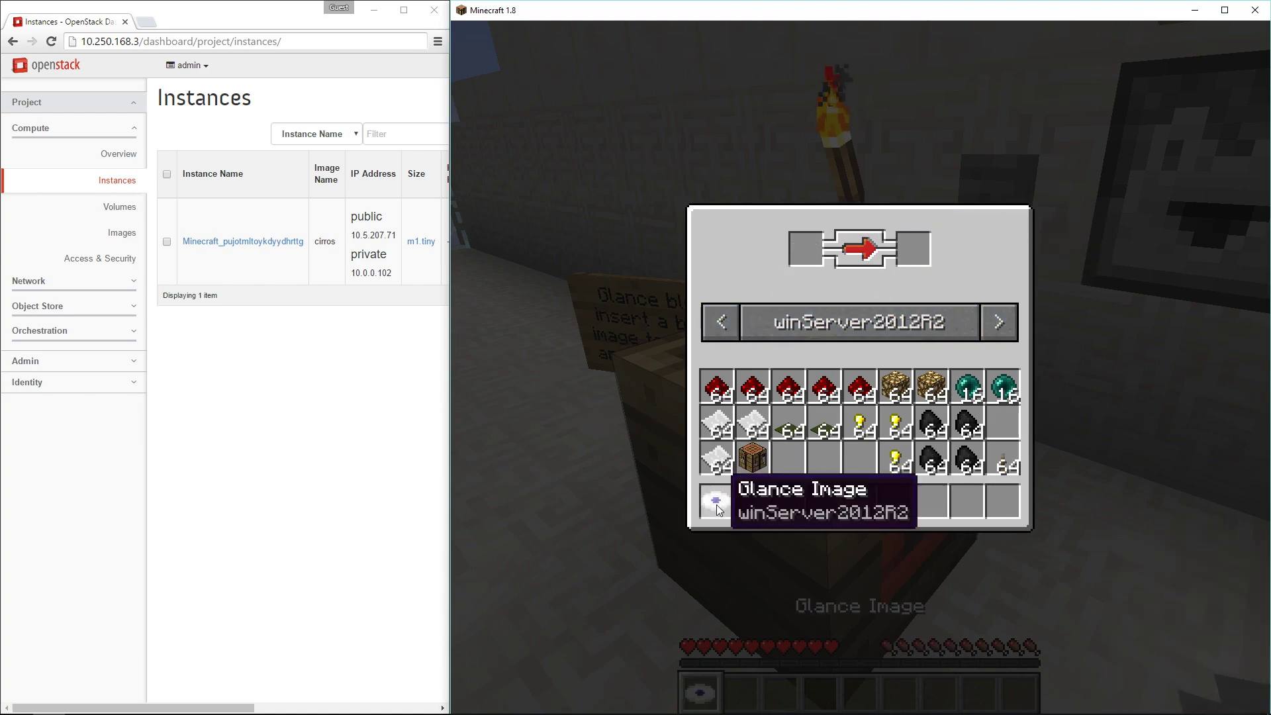
pyautogui.press('Escape')
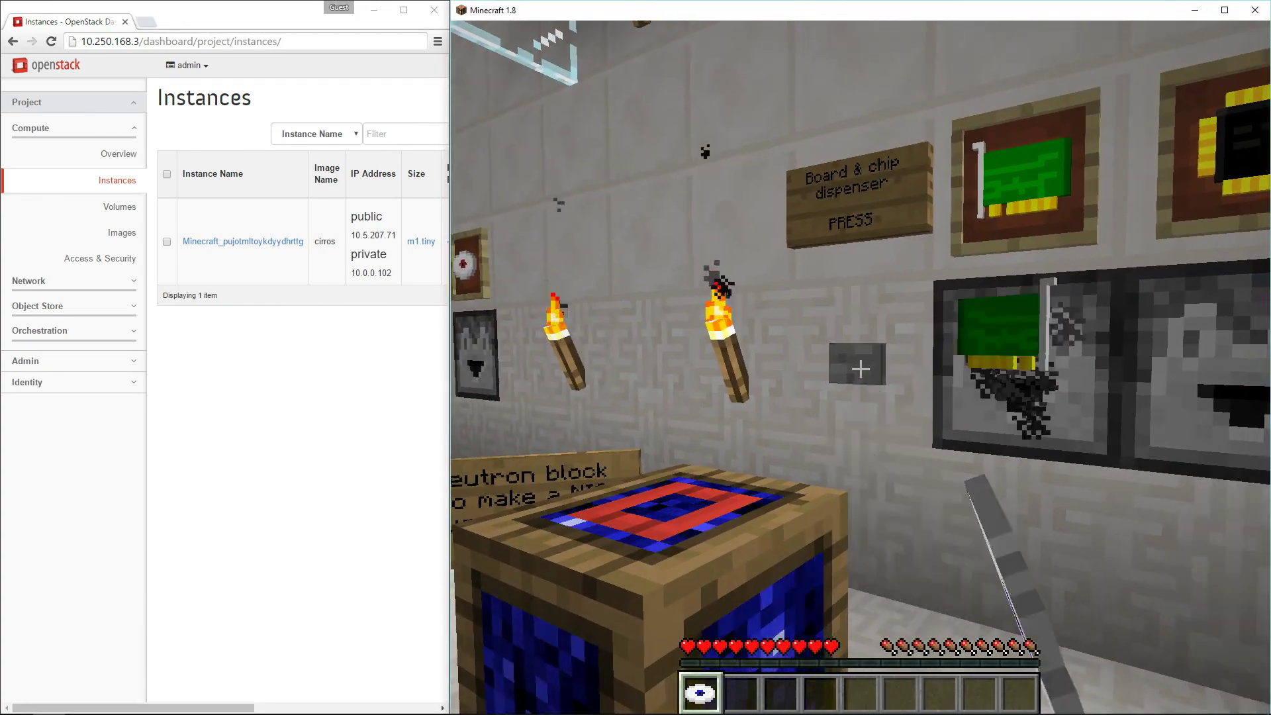
# - Get a board and chip and build a private-network NIC in the Neutron block
pyautogui.rightClick(860, 369)
pyautogui.rightClick(860, 370)
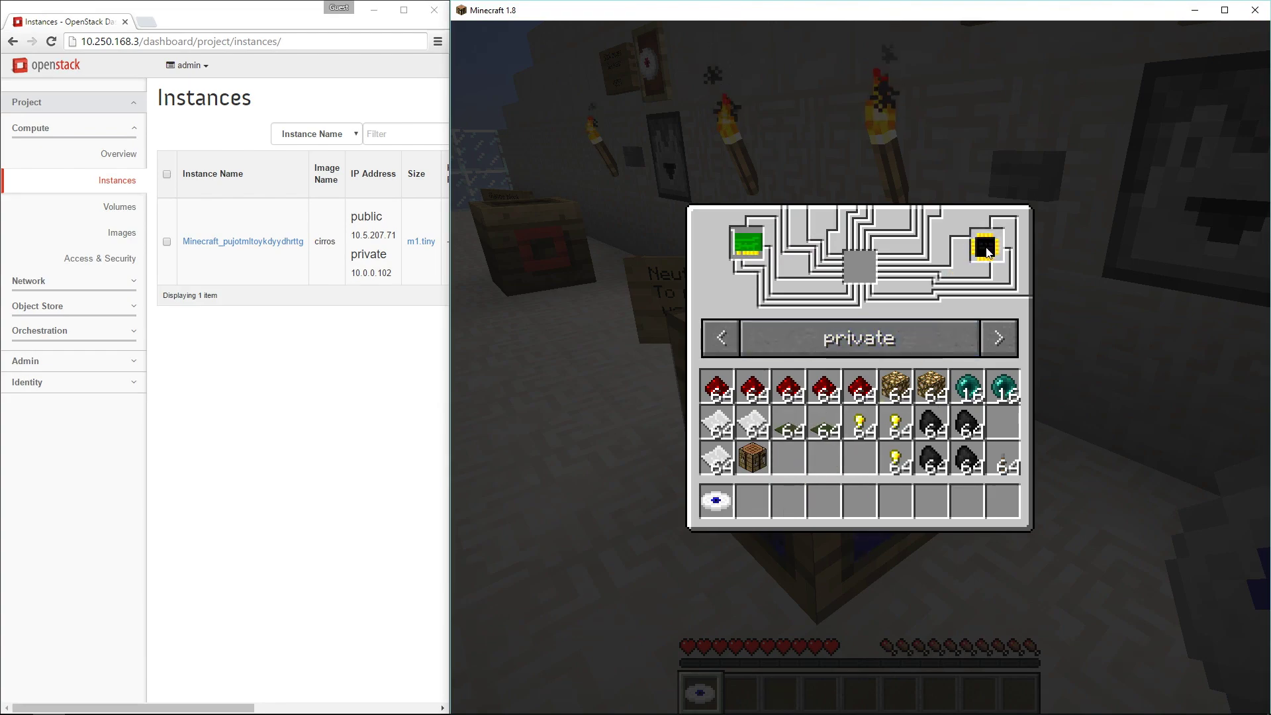
pyautogui.click(865, 268)
pyautogui.press('Escape')
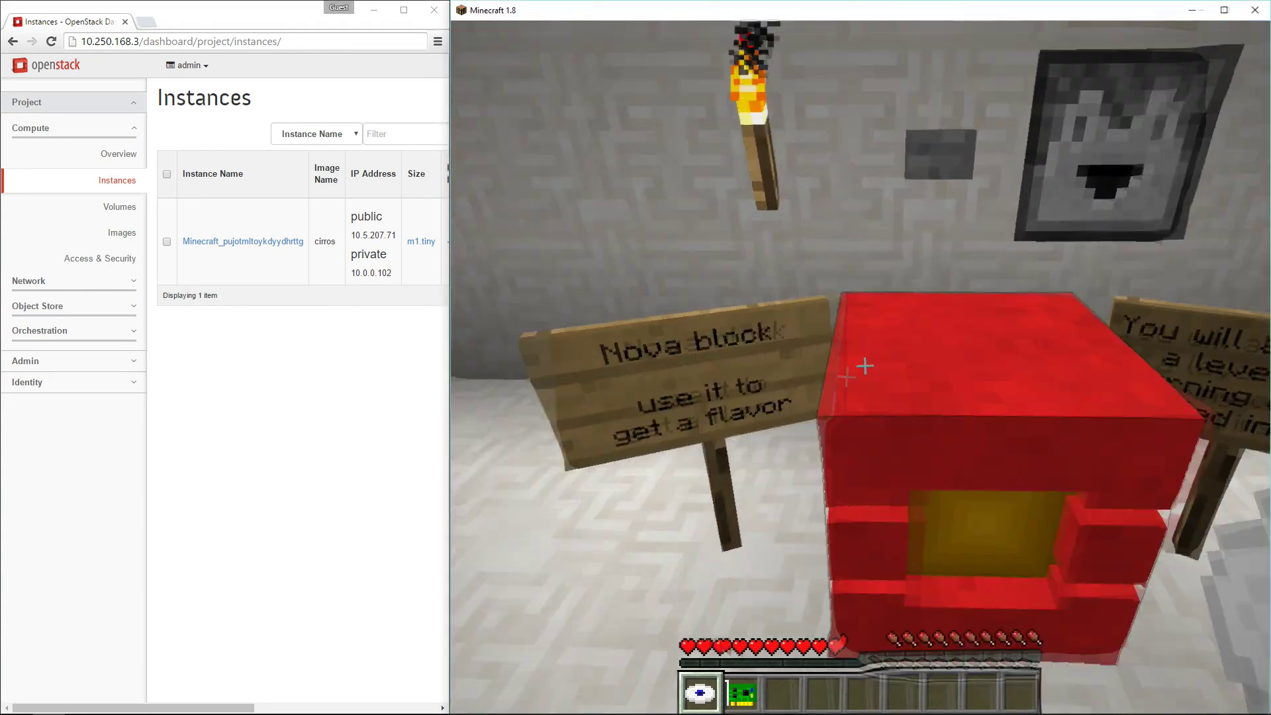
# - Make a windowsFlavor block at Nova, place it on the floor and insert the winServer2012R2 image
pyautogui.rightClick(866, 366)
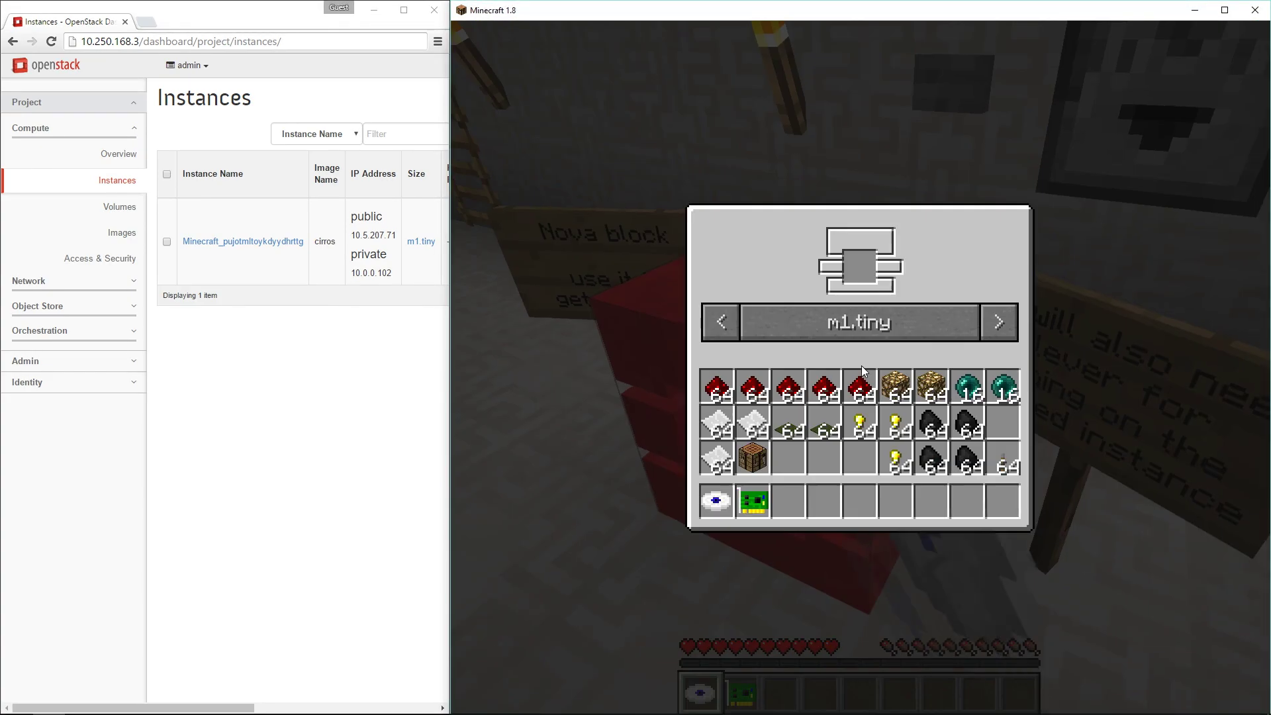
pyautogui.click(1002, 325)
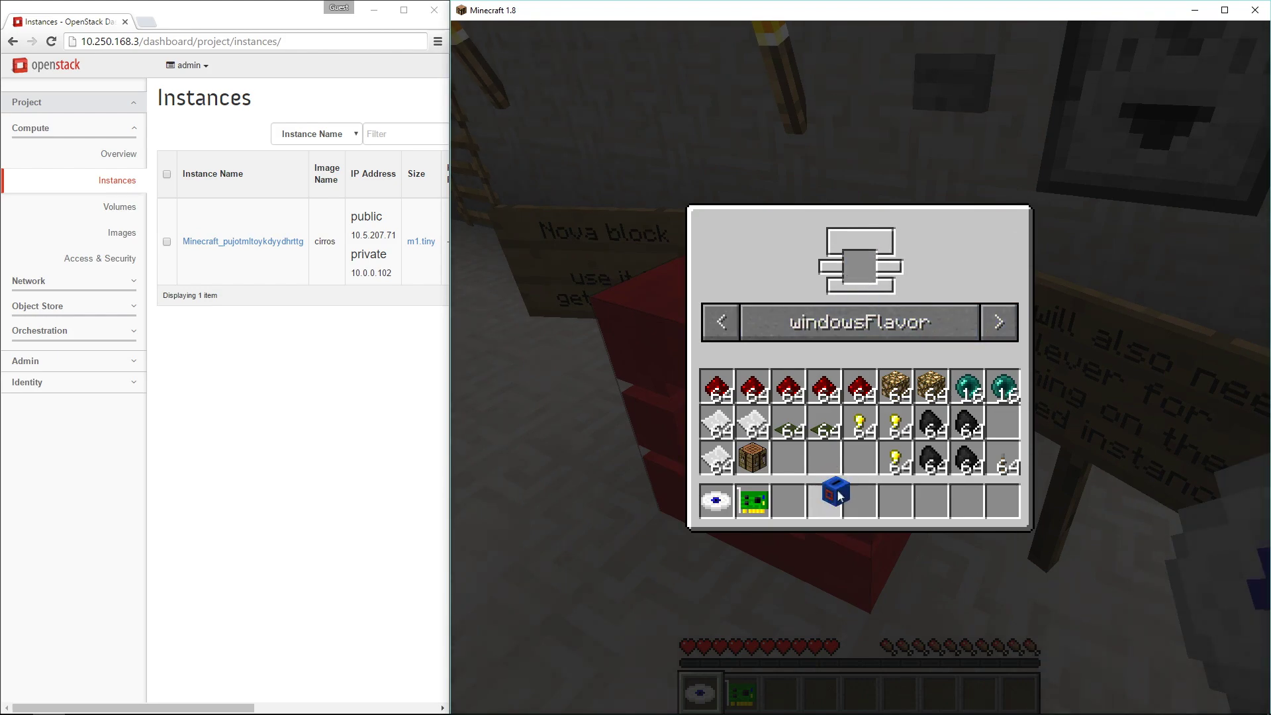
pyautogui.press('Escape')
pyautogui.press('4')
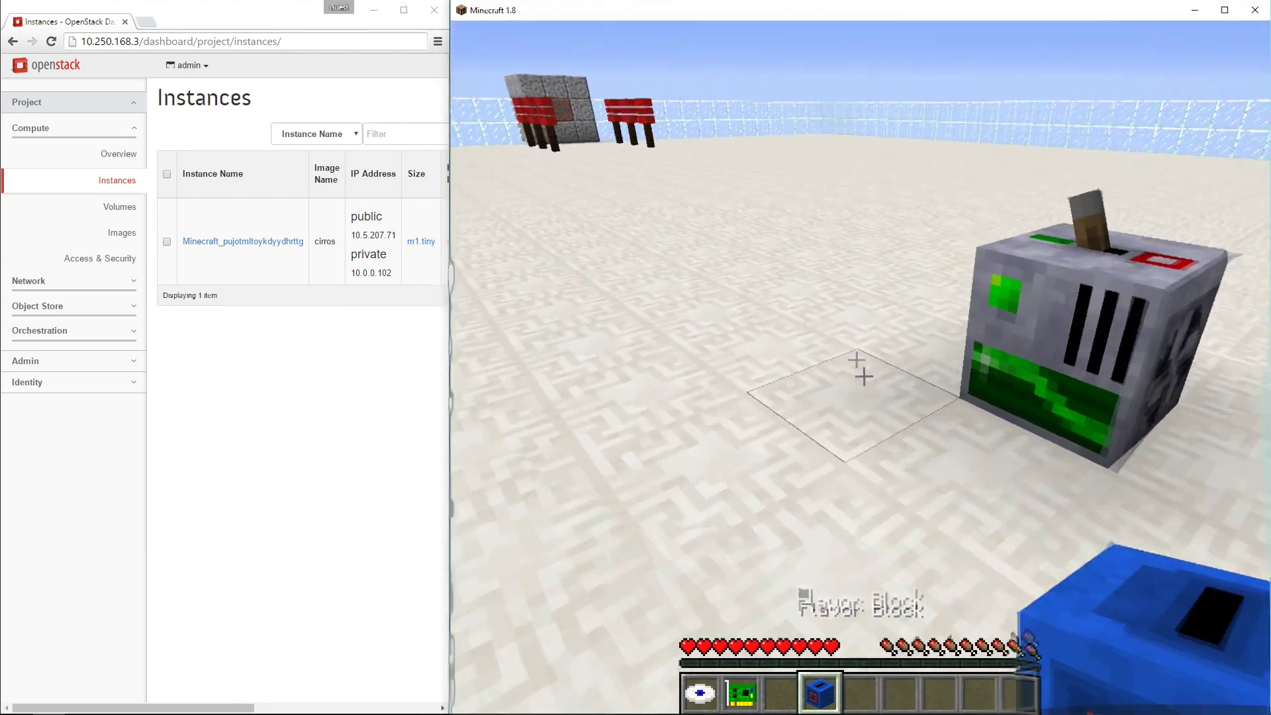
pyautogui.rightClick(863, 375)
pyautogui.press('1')
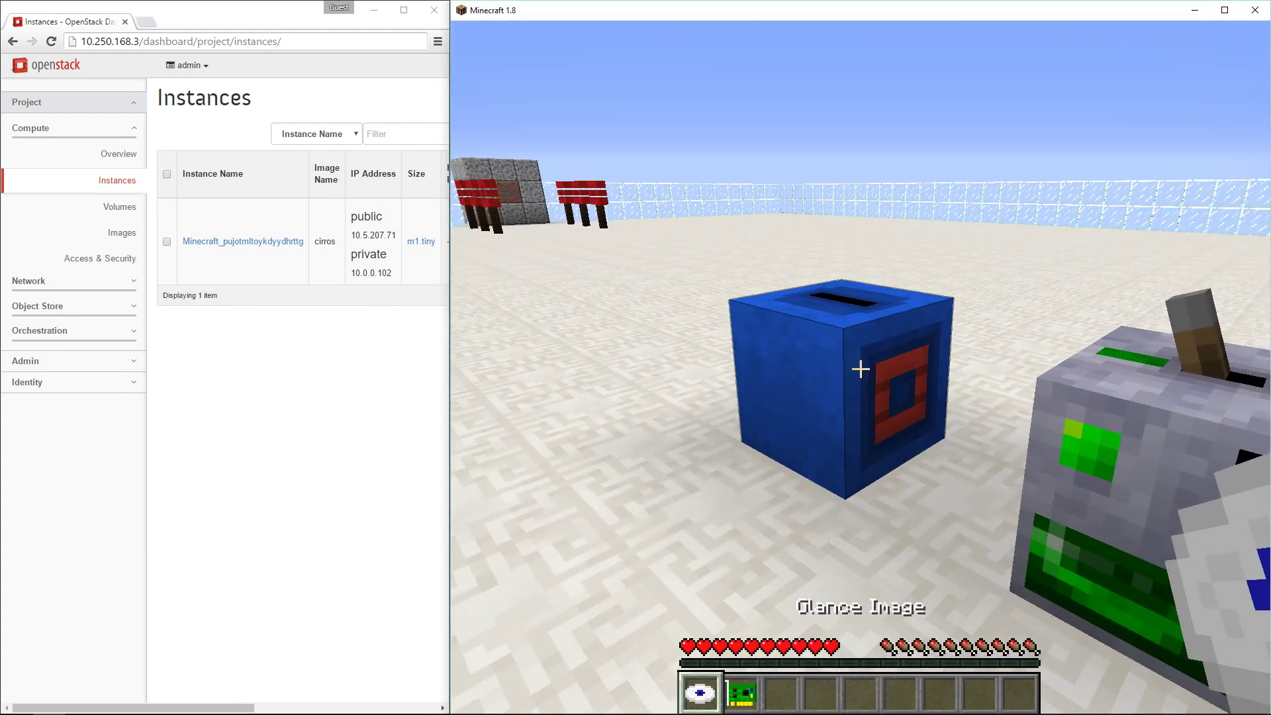
pyautogui.rightClick(860, 370)
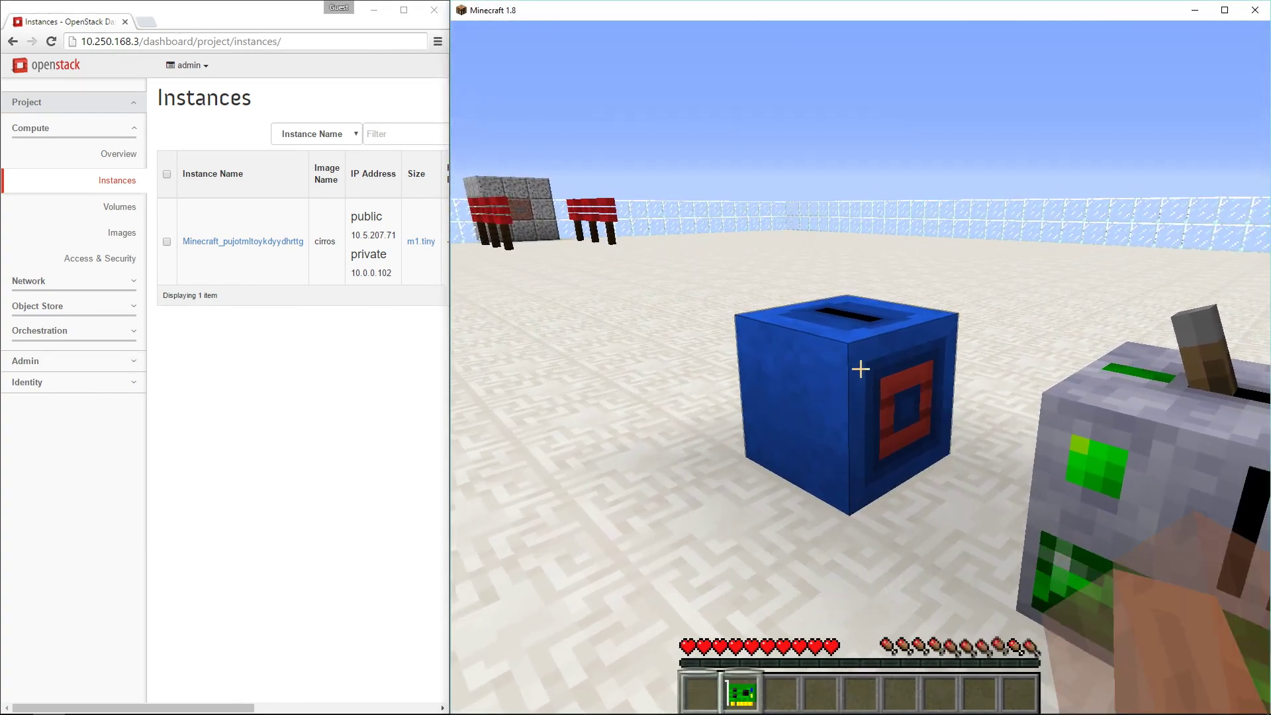
# - Get another lever, place it on the new flavour block and watch the second server start up
pyautogui.press('w')
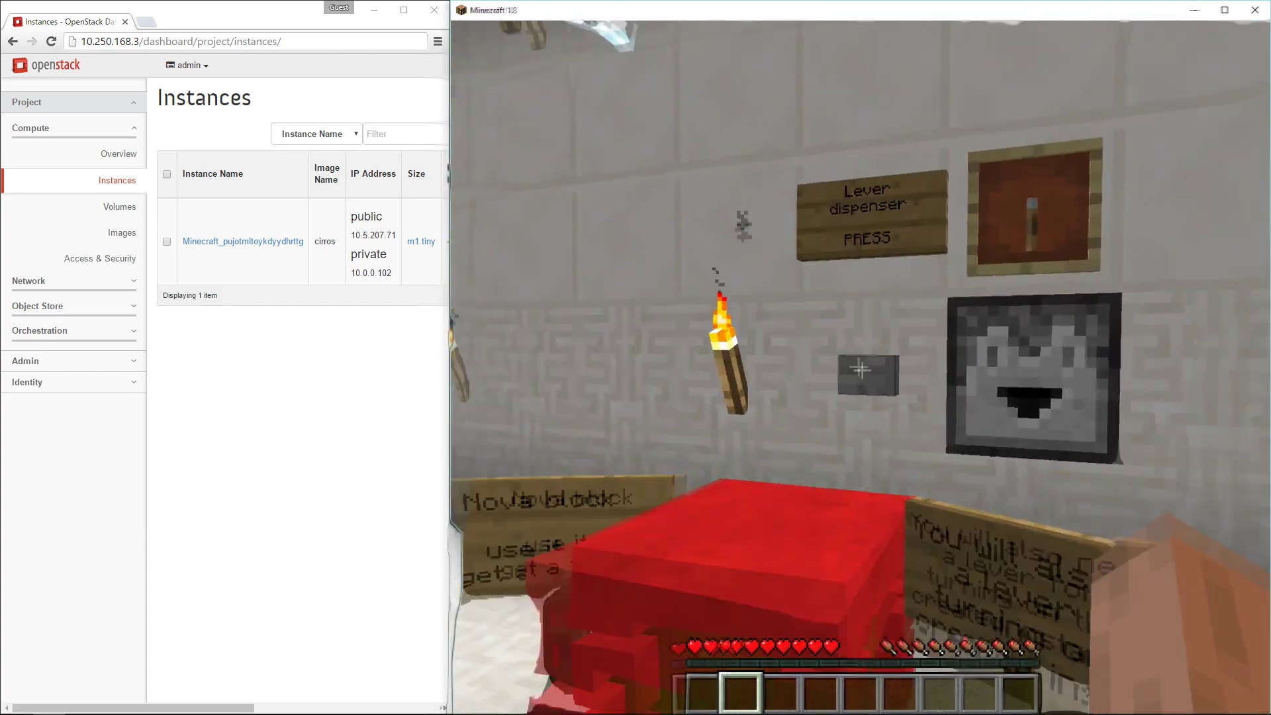
pyautogui.rightClick(861, 369)
pyautogui.press('w')
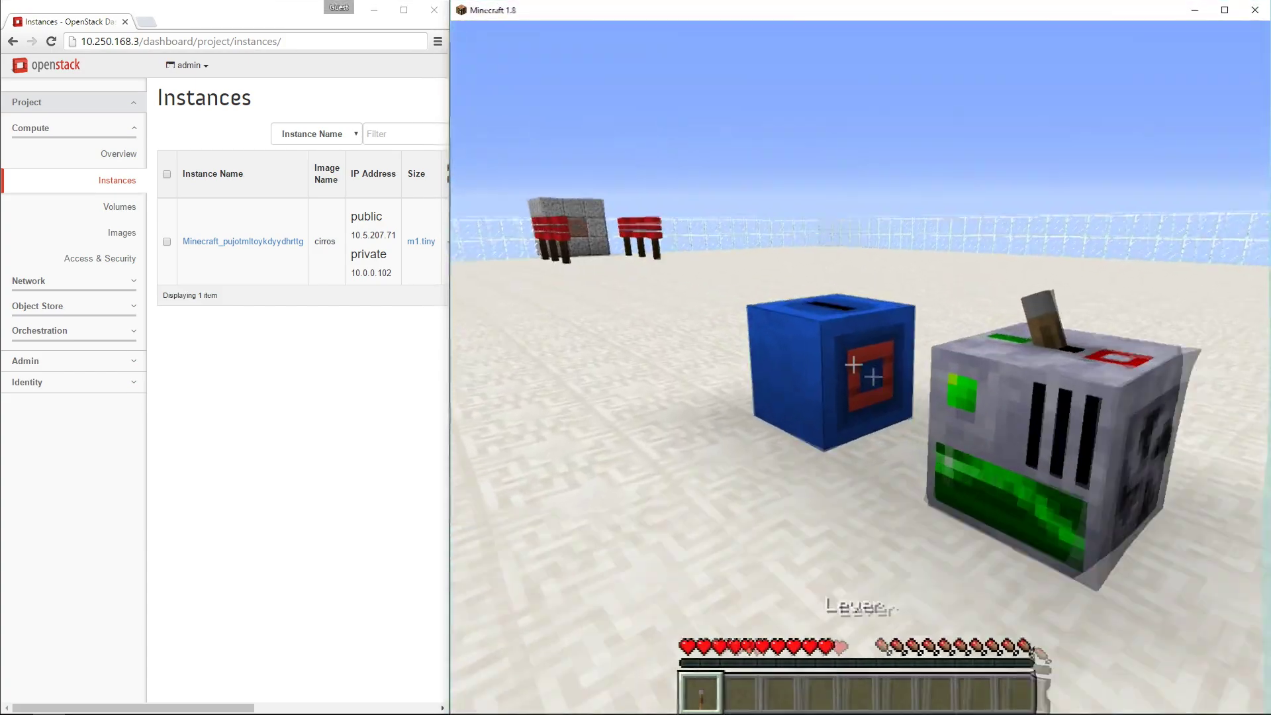
pyautogui.rightClick(861, 370)
pyautogui.press('s')
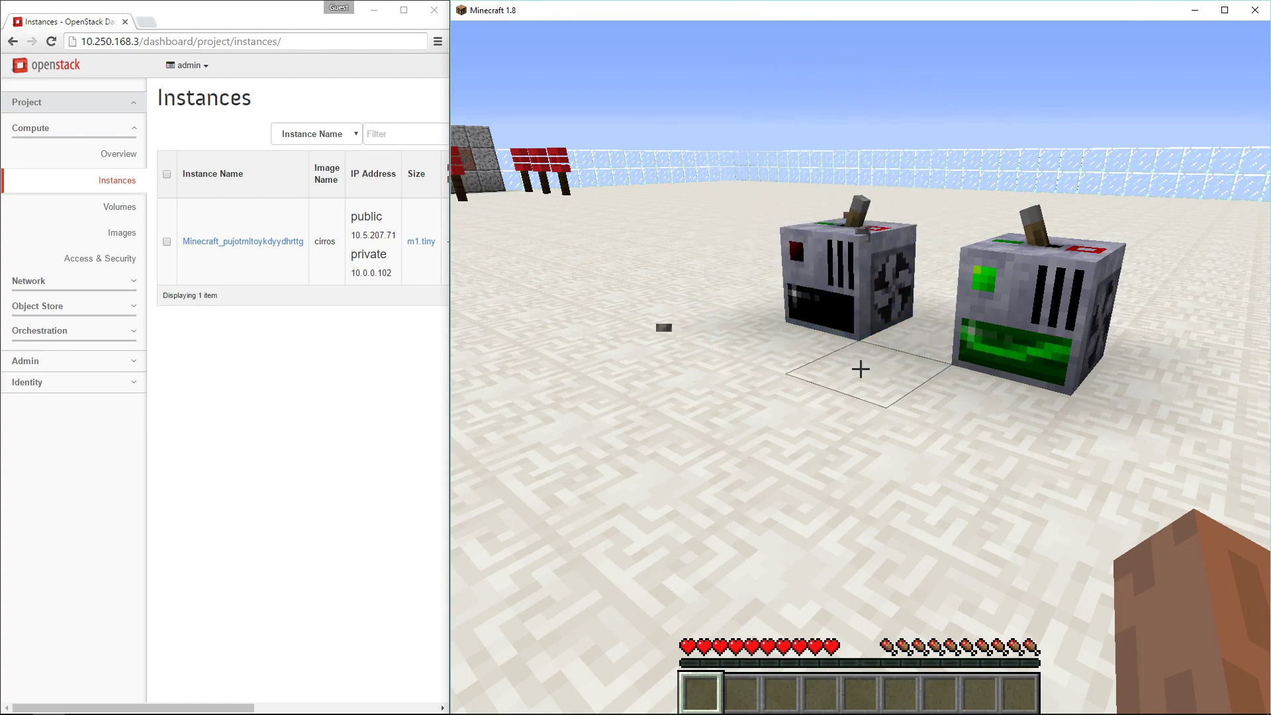
pyautogui.press('w')
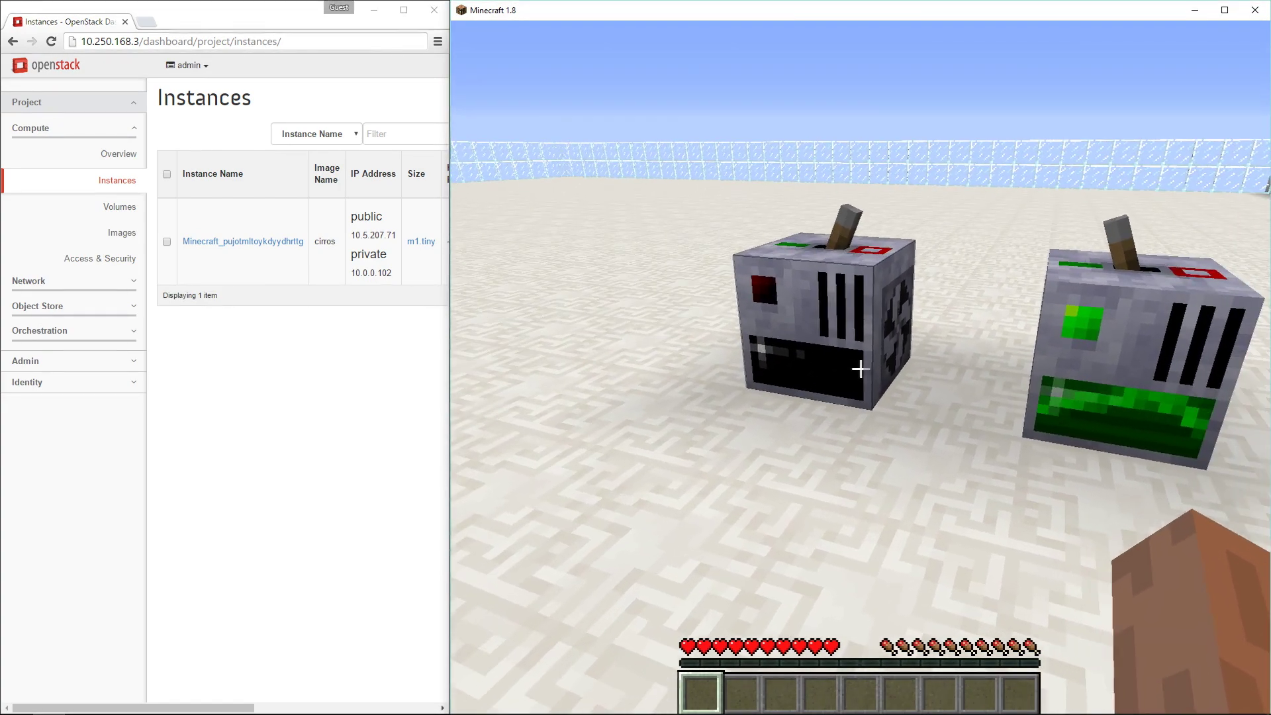
pyautogui.press('d')
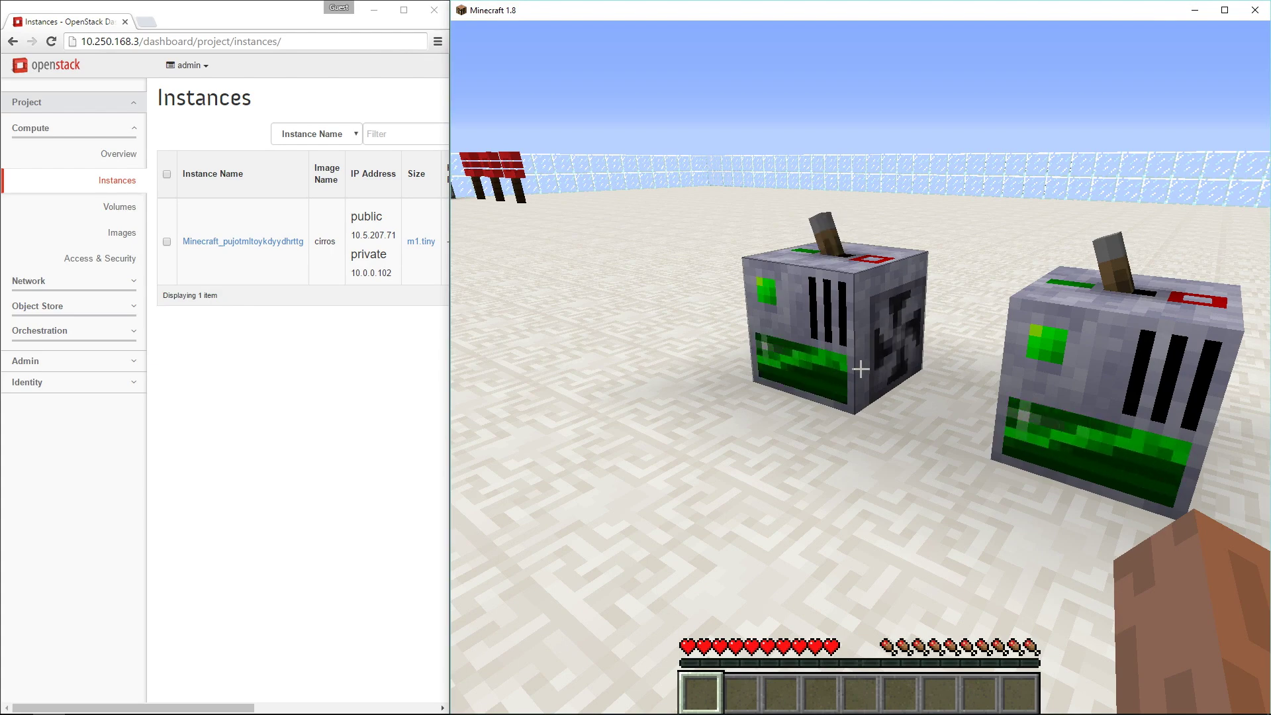
# - Reload Horizon's Instances page to show the Active winServer2012R2 windowsFlavor instance at 10.0.0.103, then return to the game
pyautogui.press('Escape')
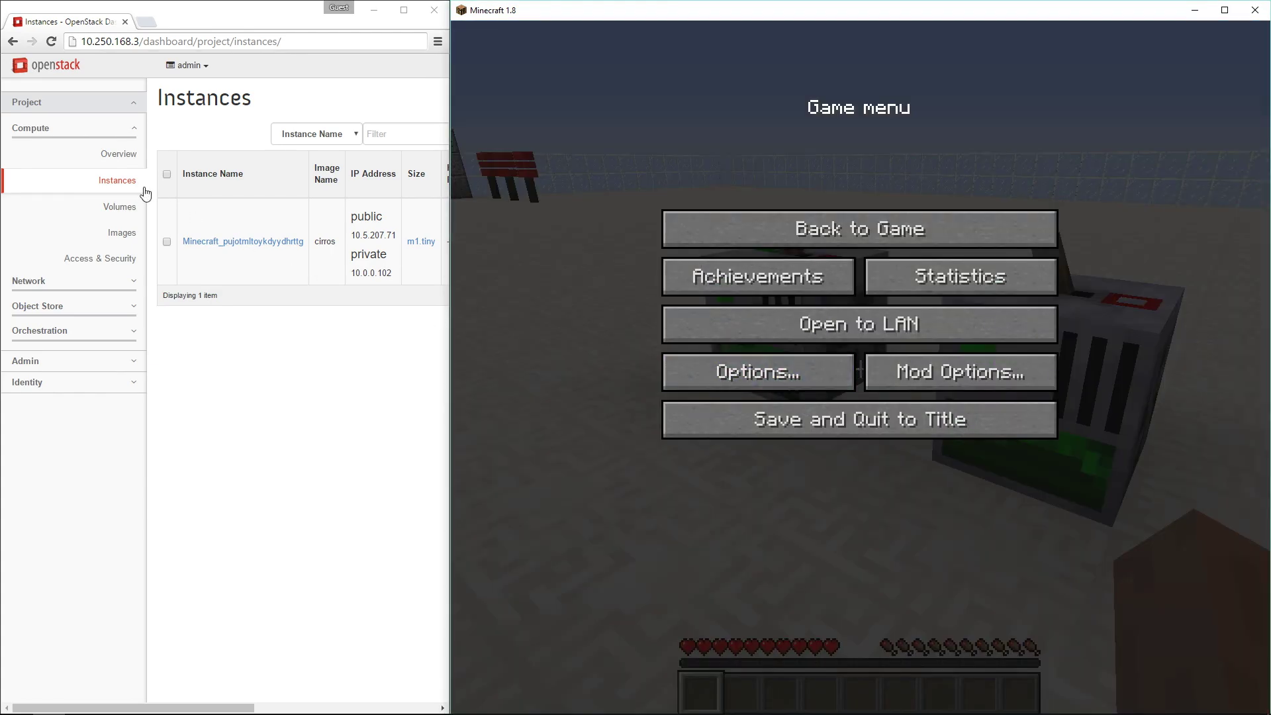
pyautogui.click(116, 180)
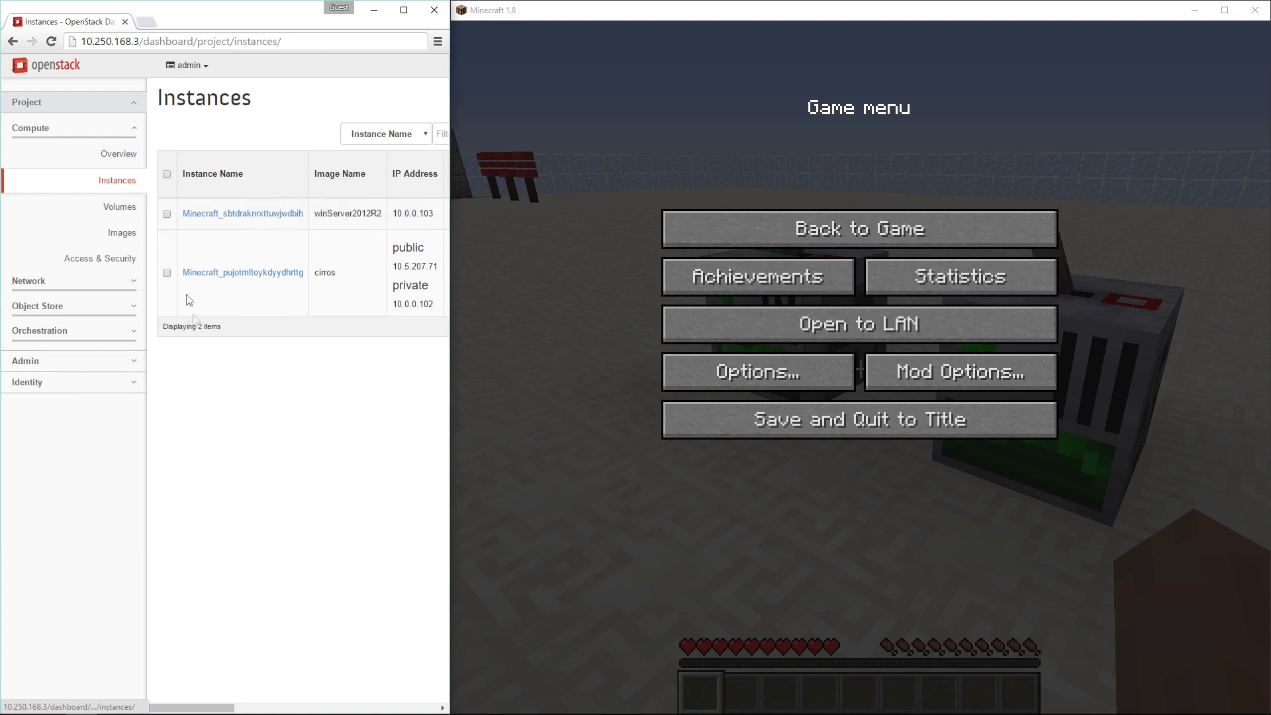
pyautogui.middleClick(197, 349)
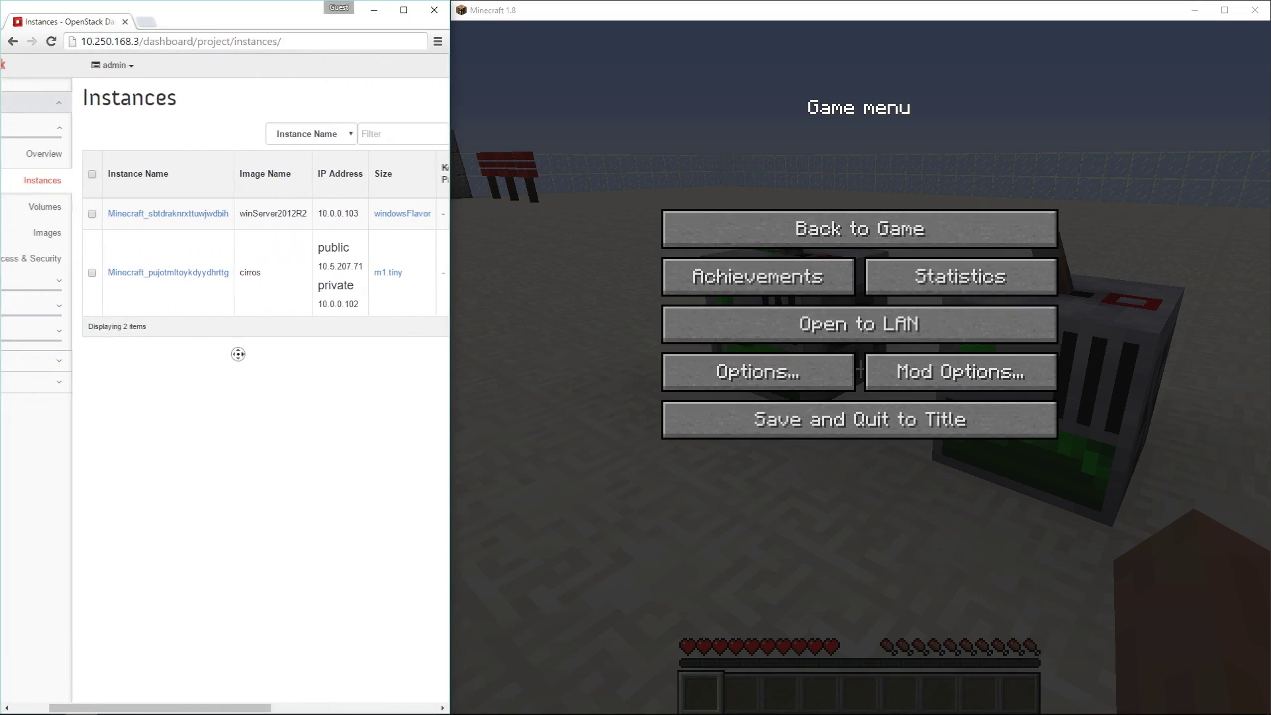
pyautogui.middleClick(195, 259)
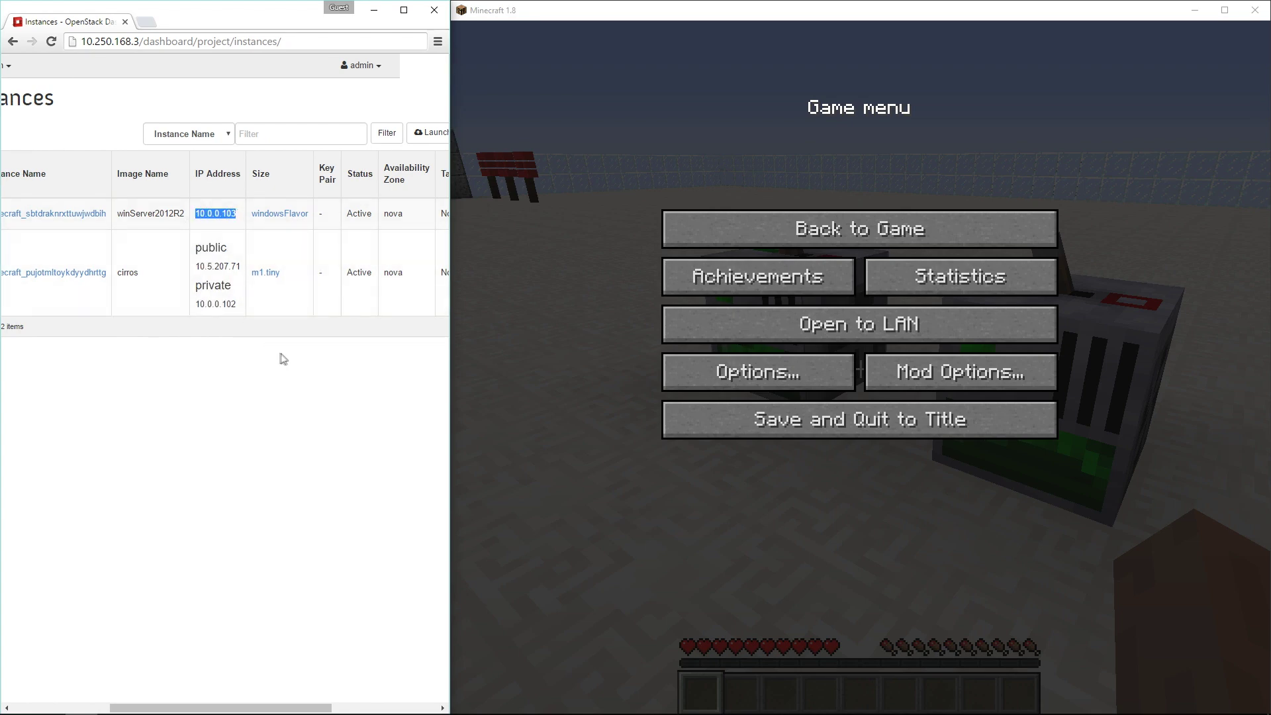
pyautogui.click(685, 238)
pyautogui.click(860, 368)
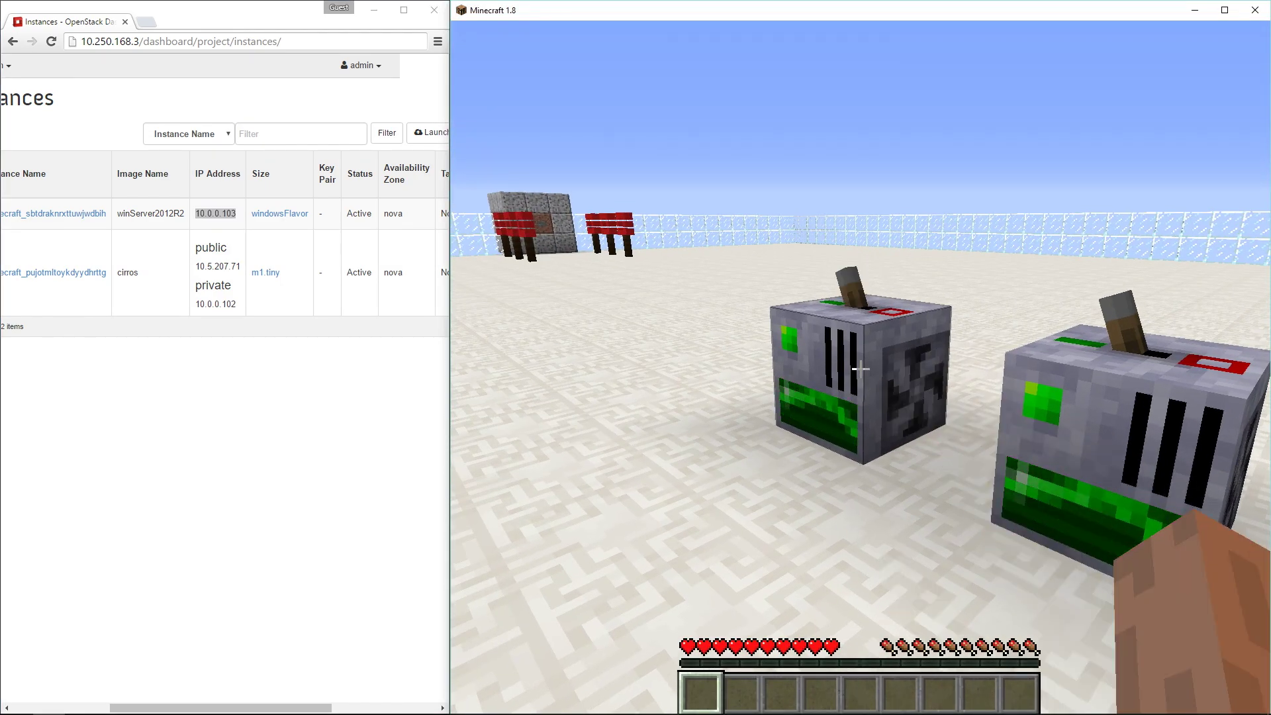
# - Switch off the left machine's lever and confirm winServer2012R2 reads Shutoff in Horizon while cirros stays Active
pyautogui.rightClick(860, 368)
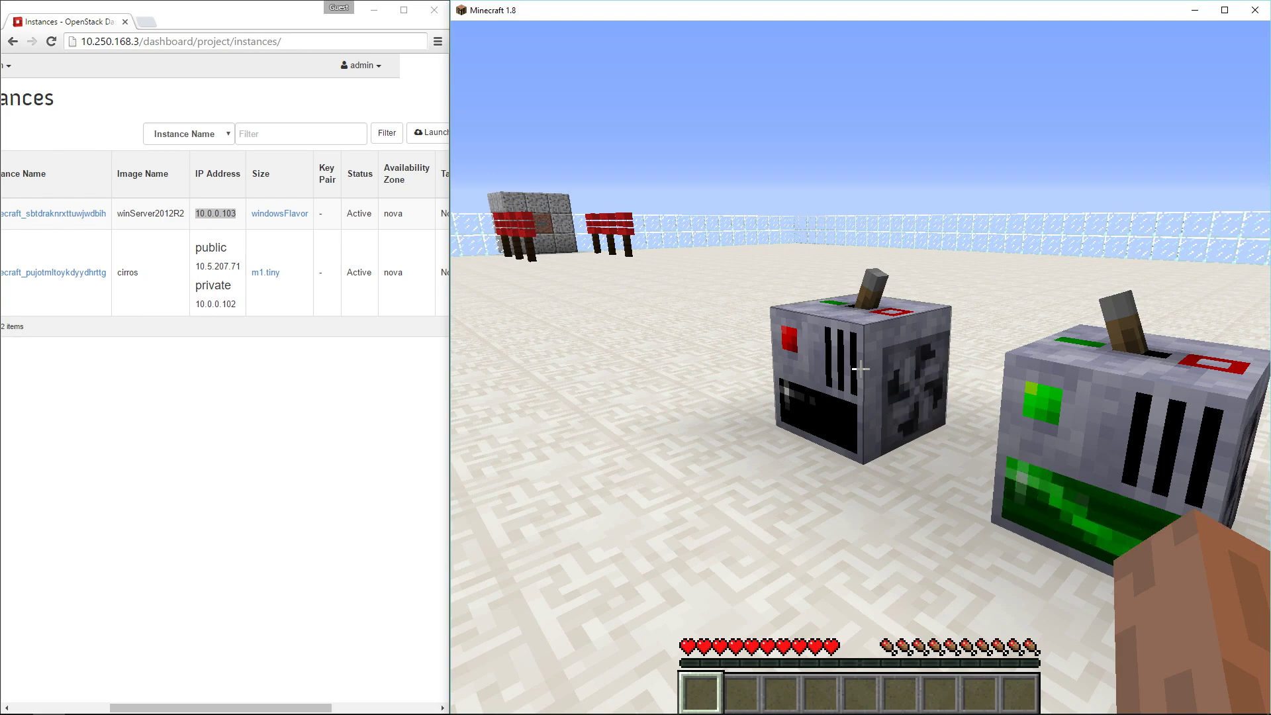
pyautogui.press('Escape')
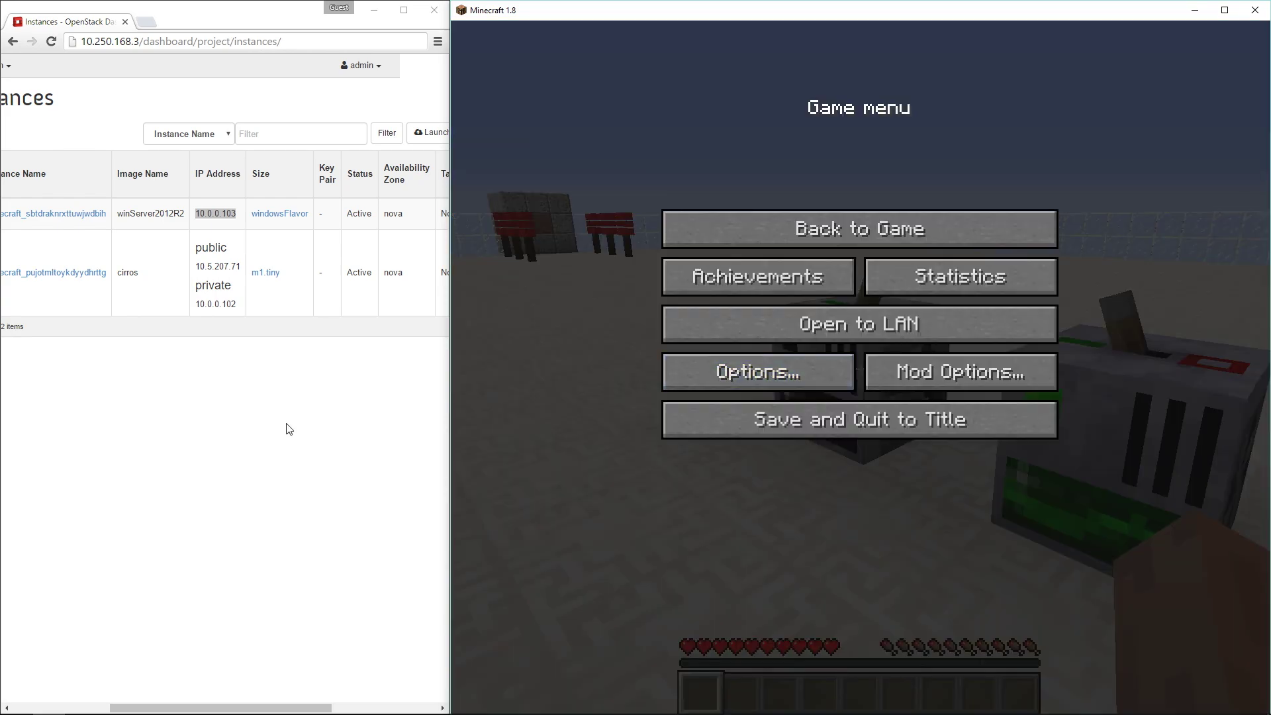
pyautogui.click(288, 429)
pyautogui.hscroll(-3, 225, 401)
pyautogui.click(118, 180)
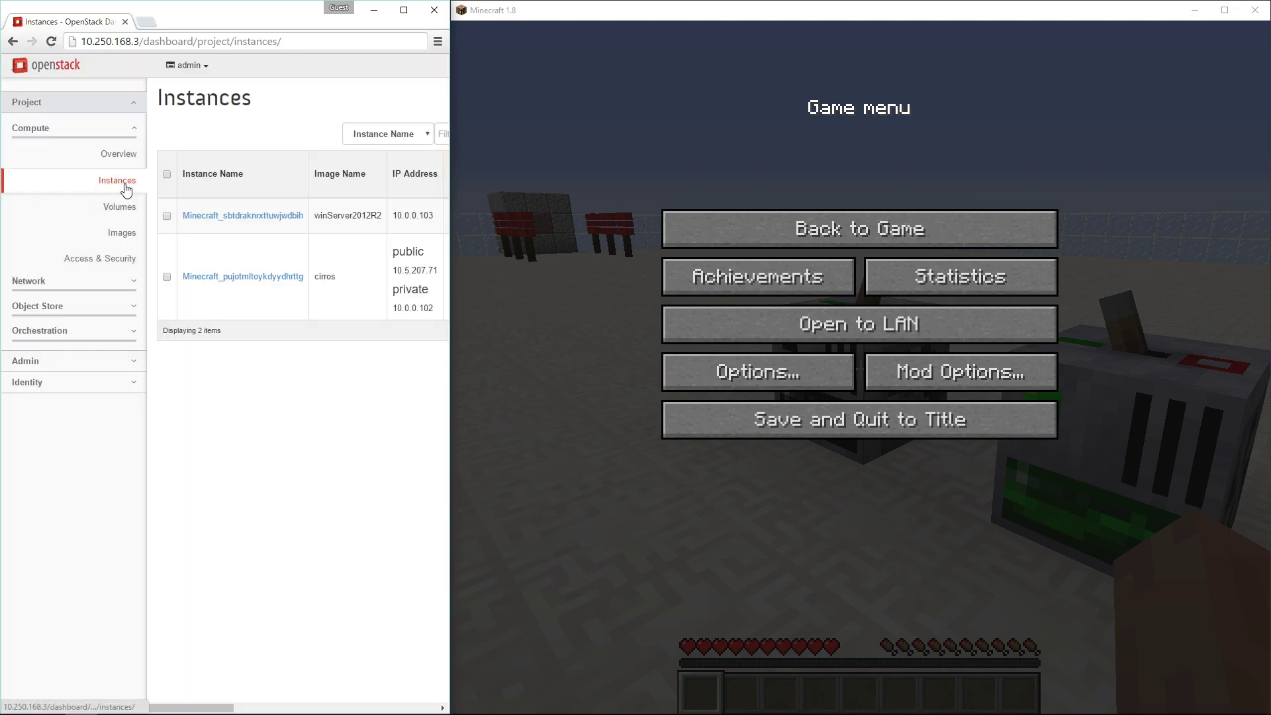
pyautogui.hscroll(3, 269, 365)
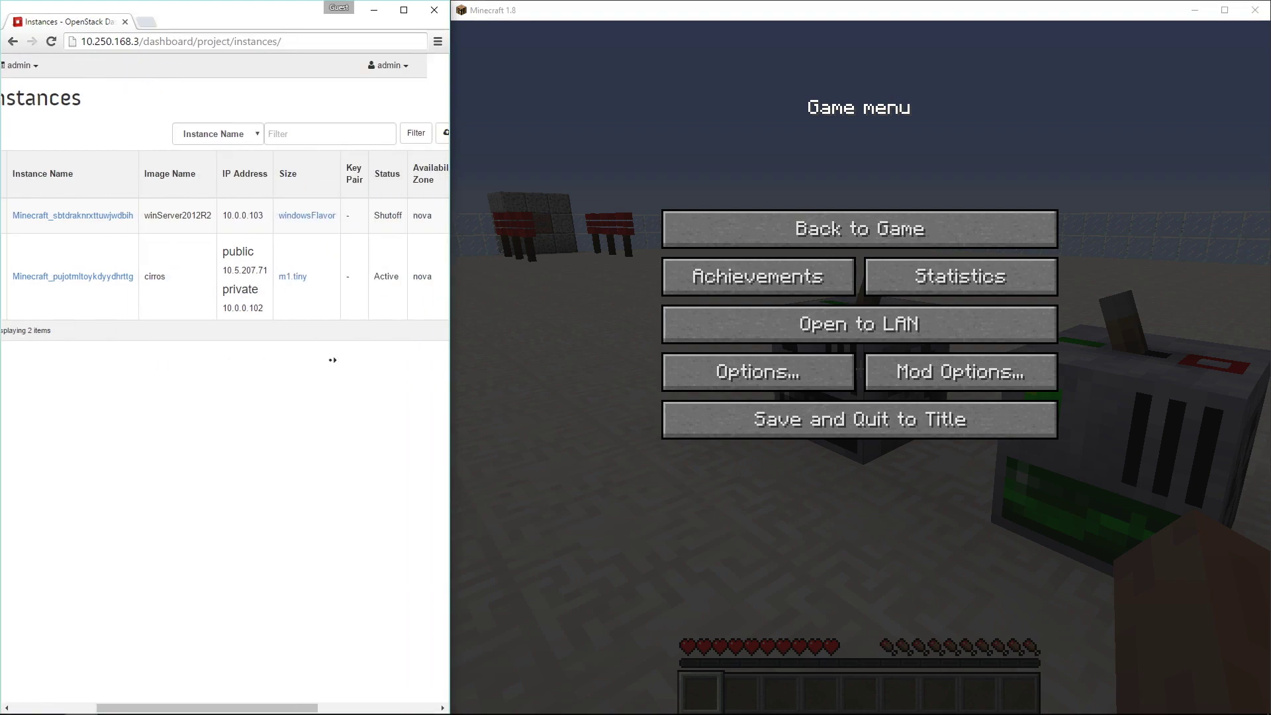
pyautogui.hscroll(3, 278, 327)
pyautogui.doubleClick(252, 215)
pyautogui.click(684, 239)
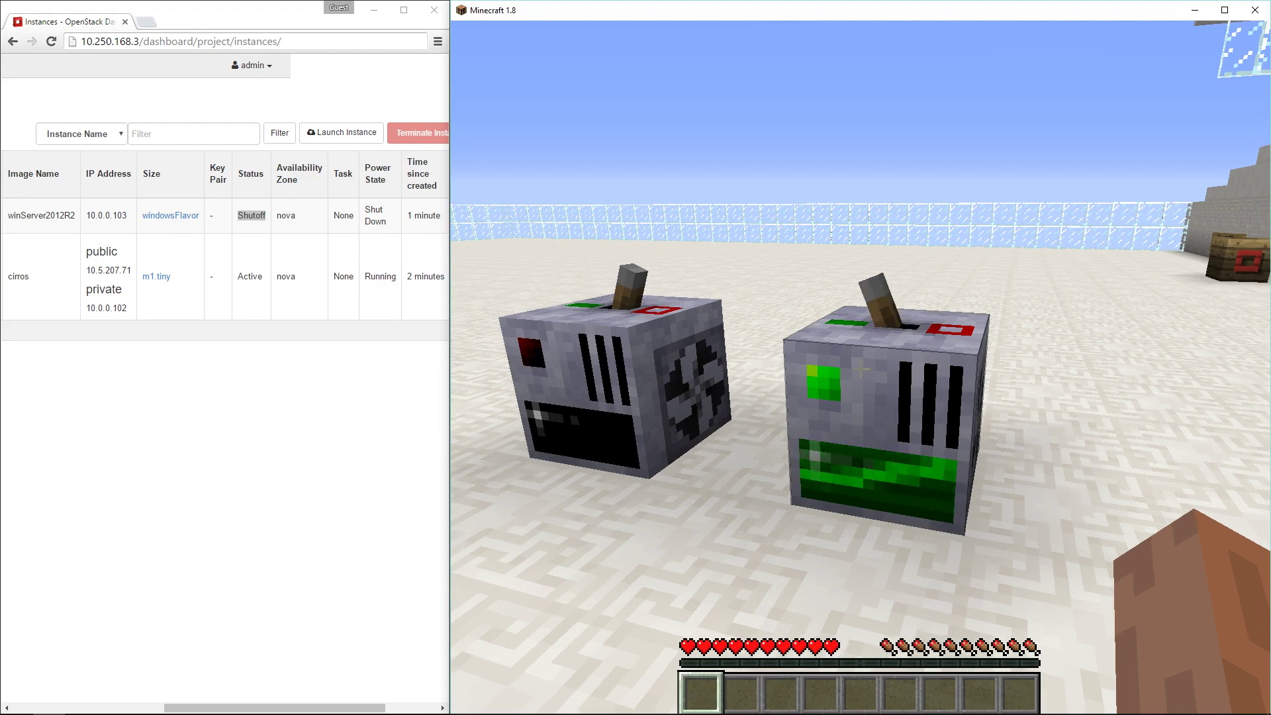
# - Switch off and break the right (cirros) machine block, then see cirros gone from Horizon's list
pyautogui.rightClick(860, 369)
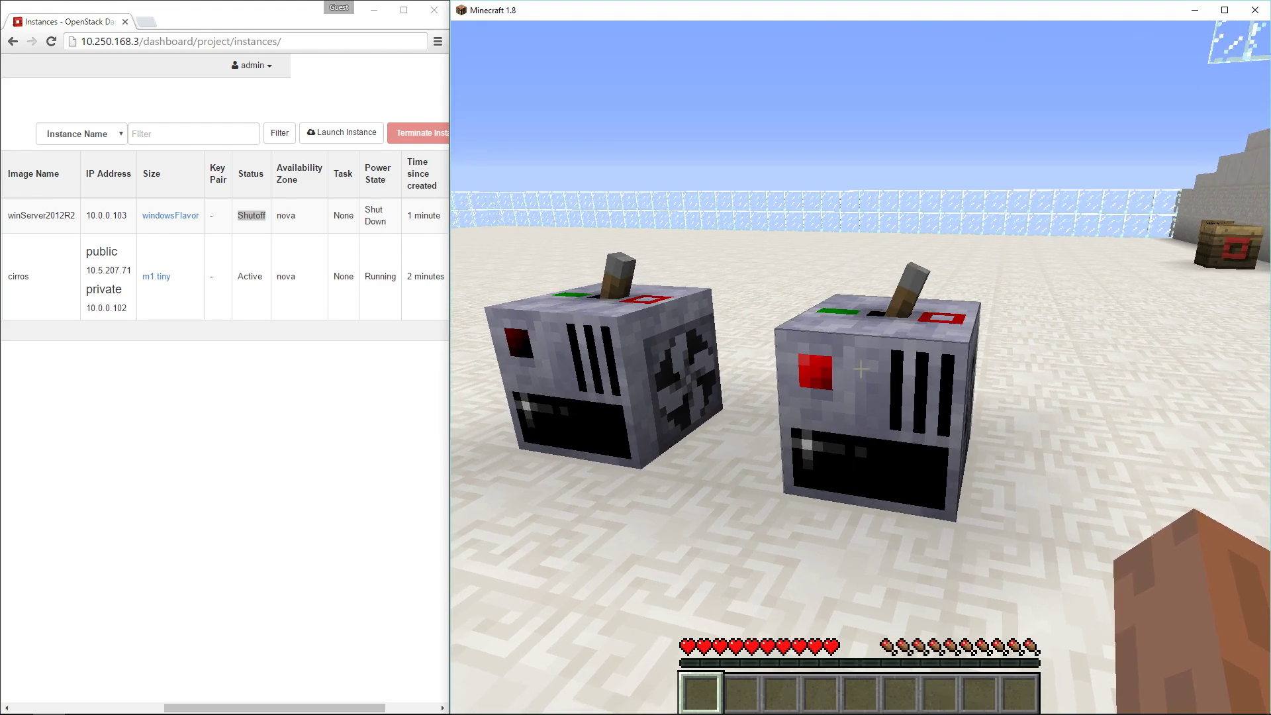
pyautogui.click(861, 369)
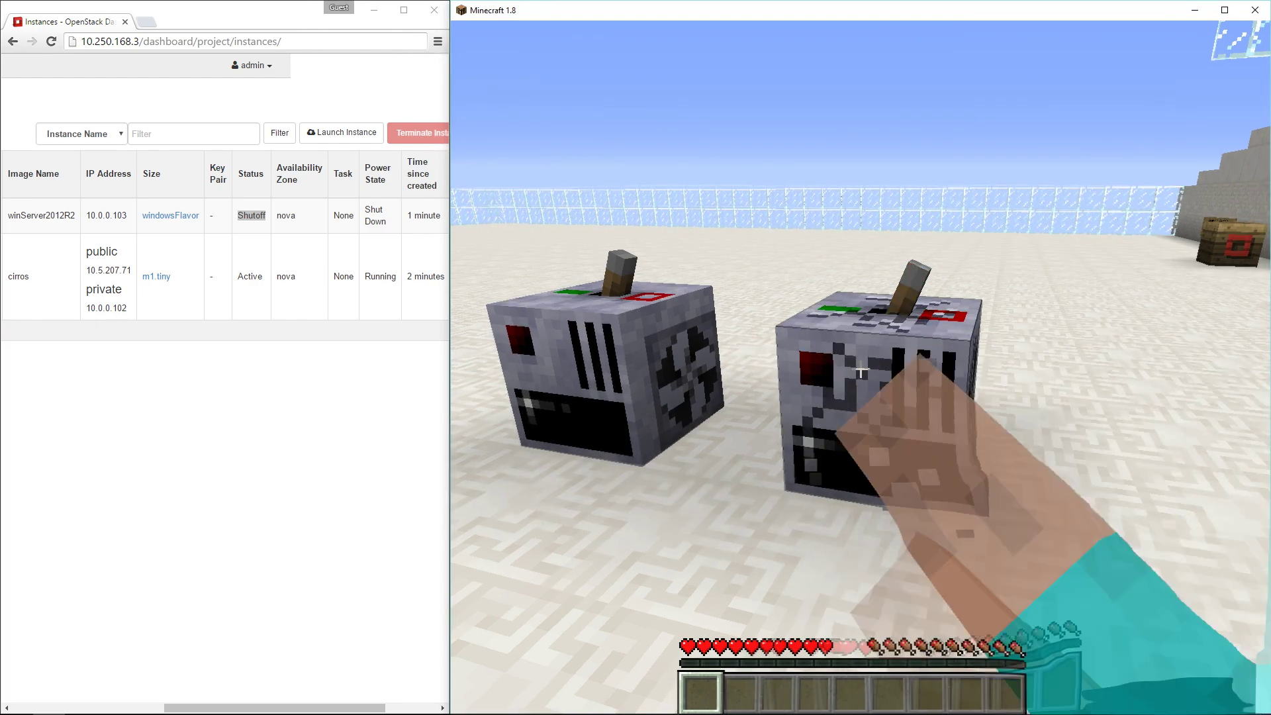
pyautogui.moveTo(860, 369); pyautogui.dragTo(860, 370)
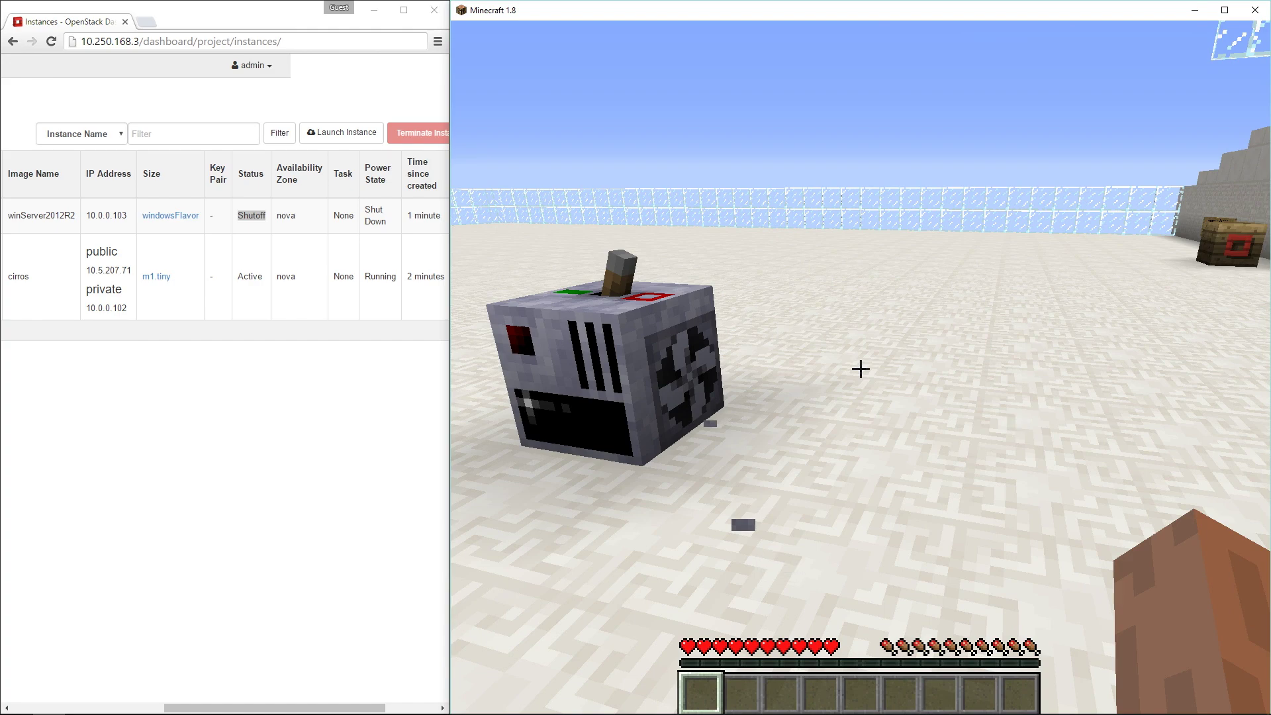
pyautogui.press('Escape')
pyautogui.click(313, 380)
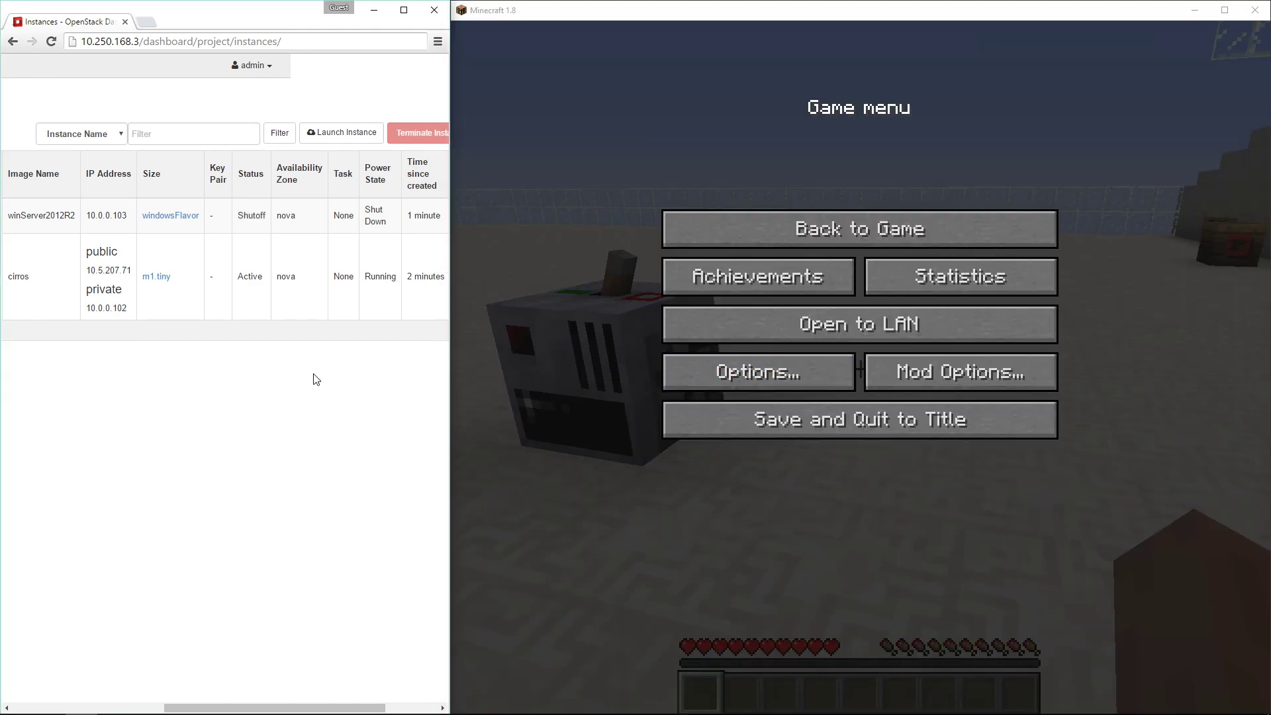
pyautogui.click(120, 184)
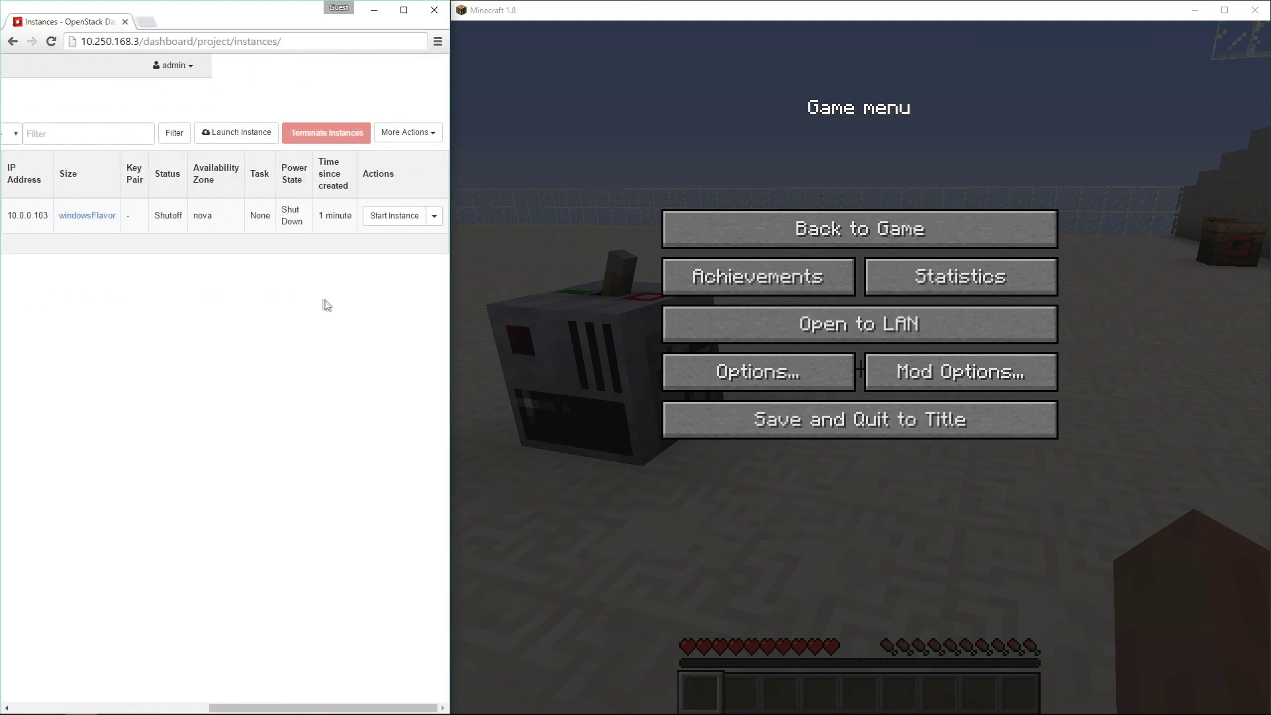
# - Break the remaining winServer2012R2 machine block so no machines are left in the world
pyautogui.click(860, 229)
pyautogui.click(860, 368)
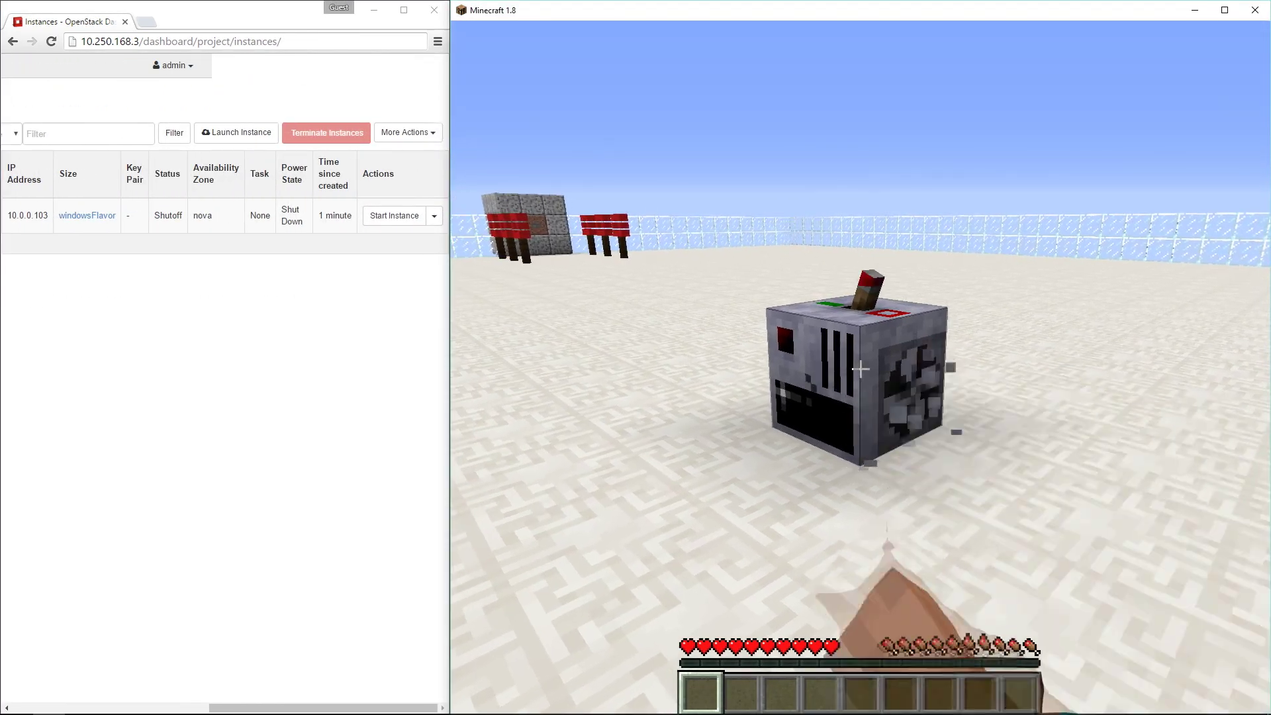
pyautogui.moveTo(861, 368); pyautogui.dragTo(860, 369)
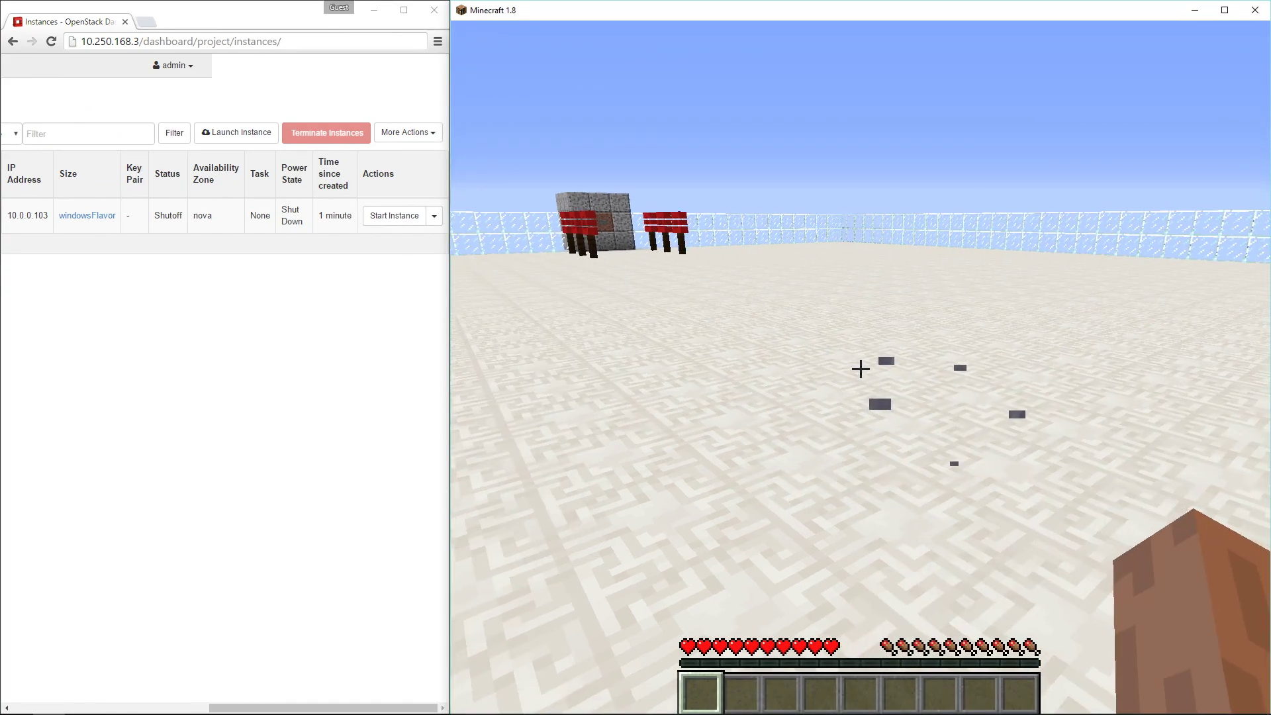
pyautogui.press('Escape')
# - Reload Horizon's instance list, which still shows winServer2012R2 while loading
pyautogui.click(418, 334)
pyautogui.hscroll(-5, 286, 316)
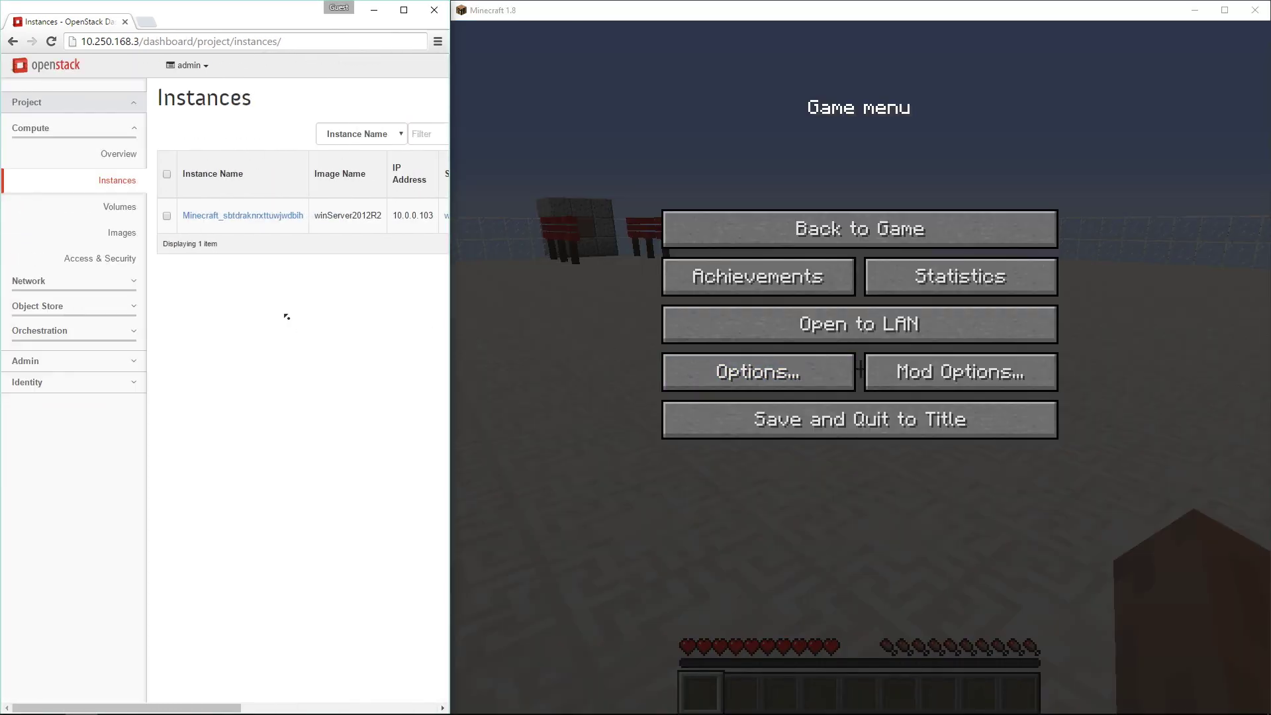
pyautogui.click(117, 181)
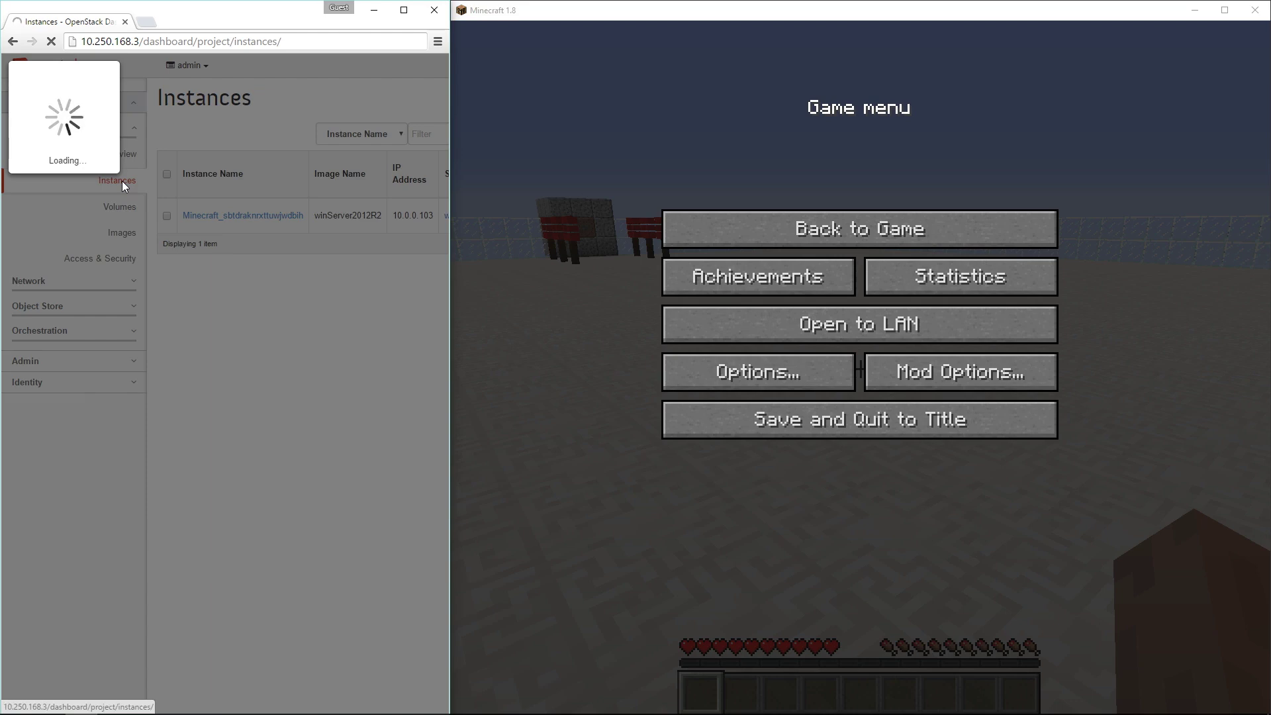